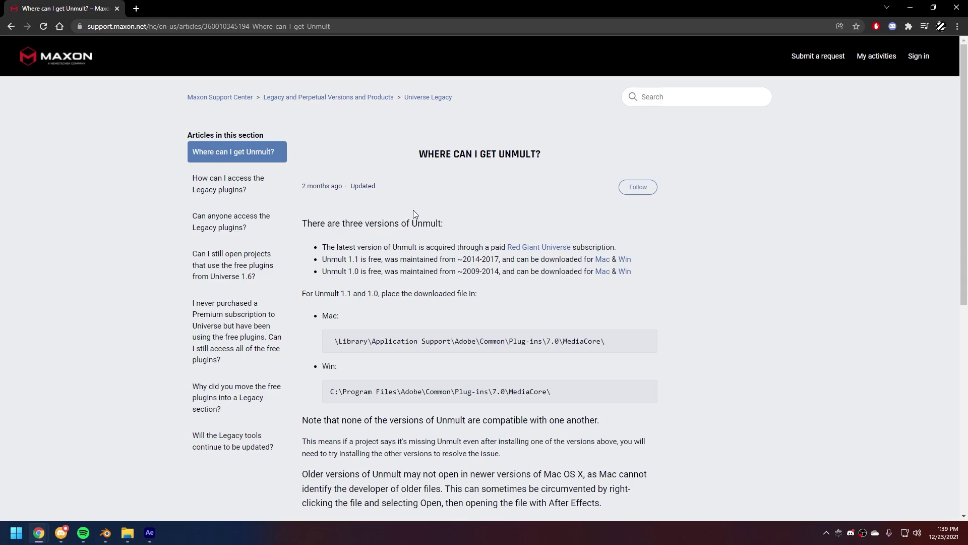
- Return to the Google results for 'knoll unmult'
click(11, 28)
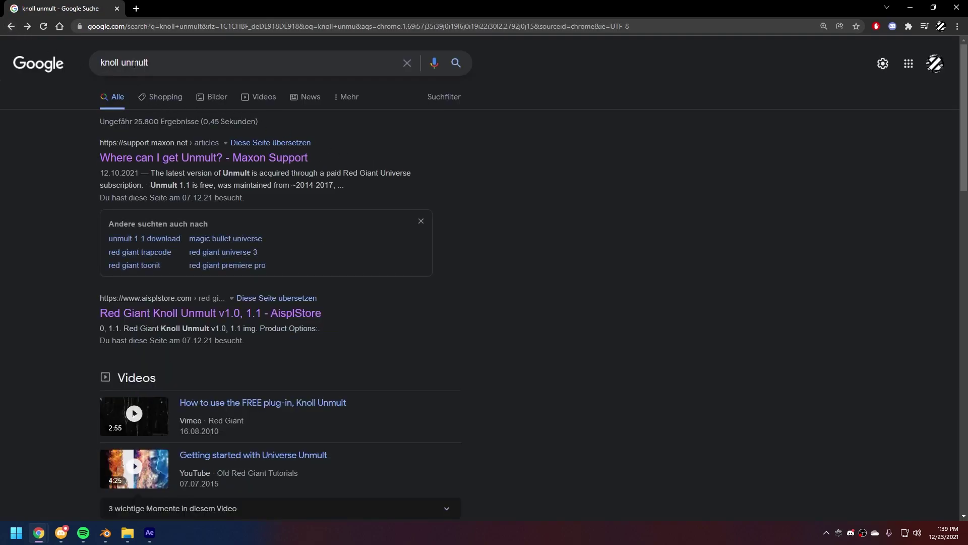
- Open the Maxon 'Where can I get Unmult?' article and highlight the Unmult 1.1 version name
click(243, 158)
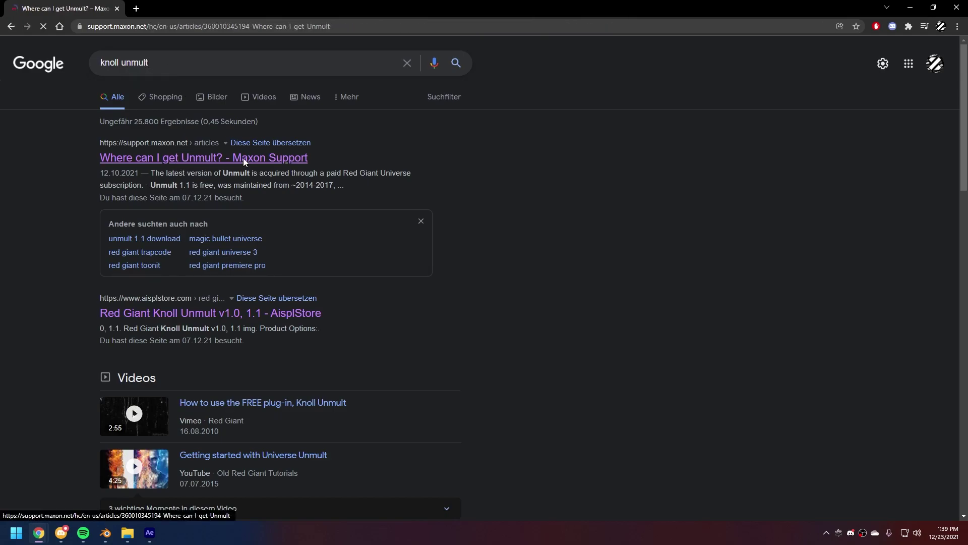
drag(644, 273, 319, 245)
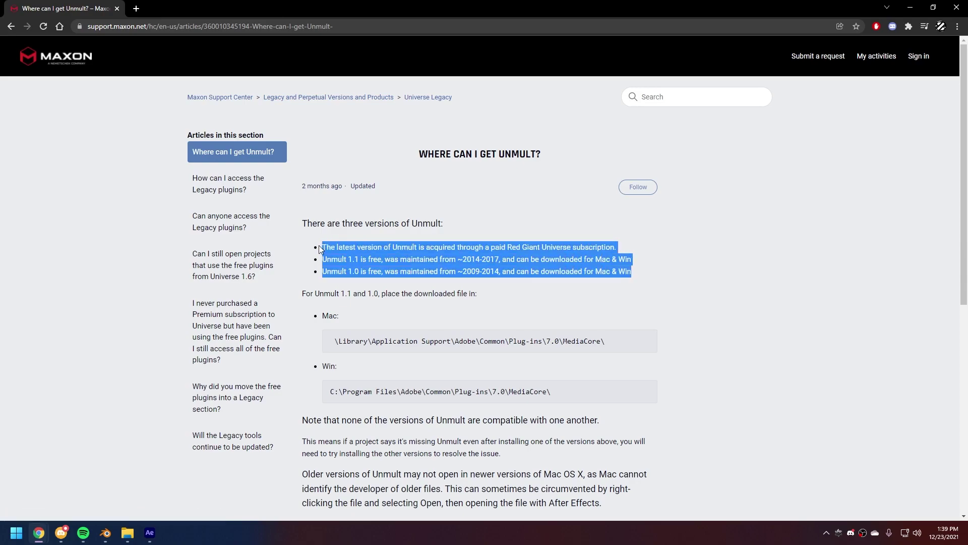
click(354, 25)
click(754, 267)
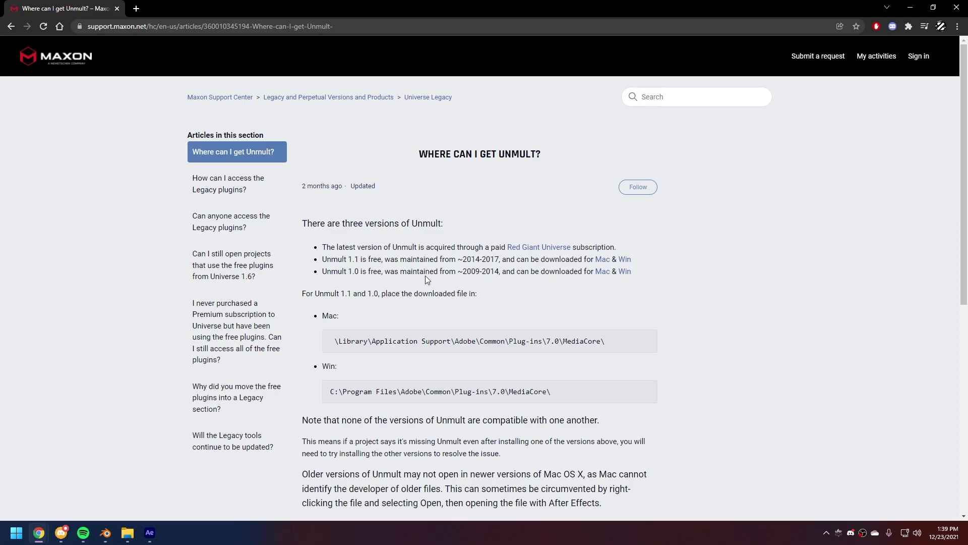
drag(321, 260, 359, 260)
- Download the Windows Unmult 1.1 zip, check UnMult_64.aex inside WinRAR, then close the archive
click(629, 260)
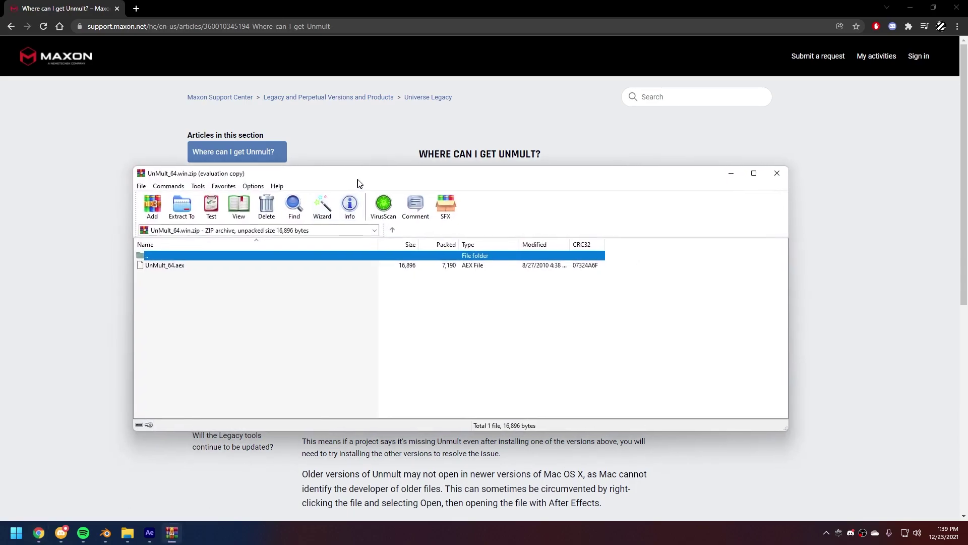
click(524, 302)
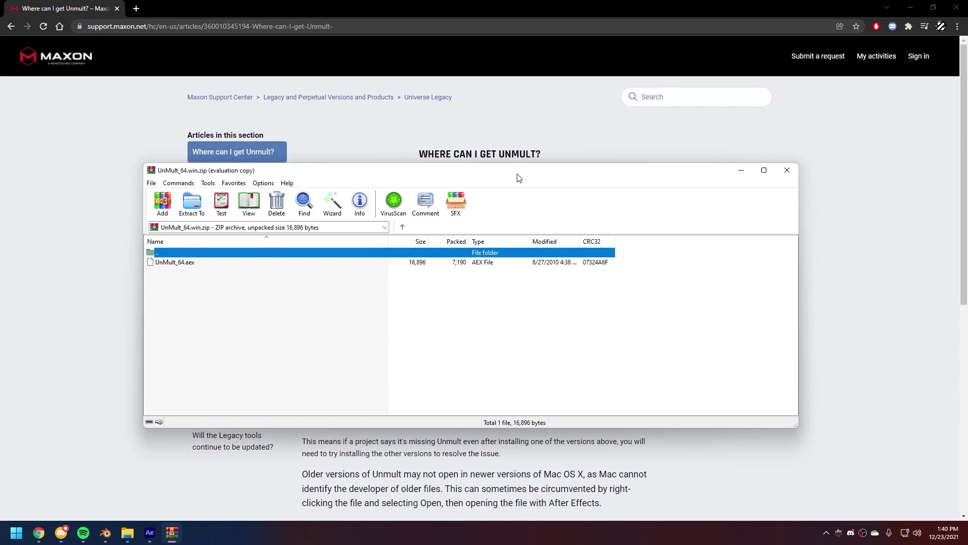
drag(518, 174, 745, 137)
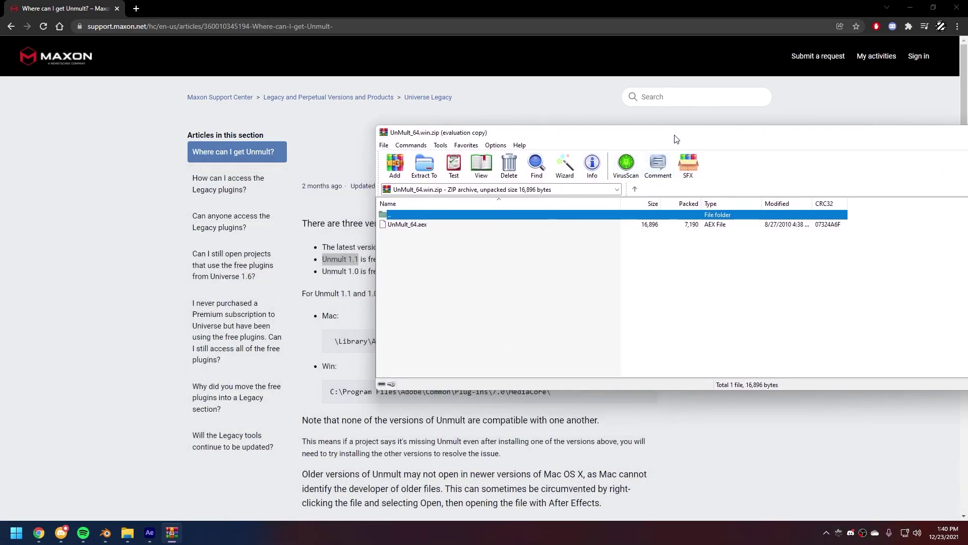
drag(677, 136, 399, 460)
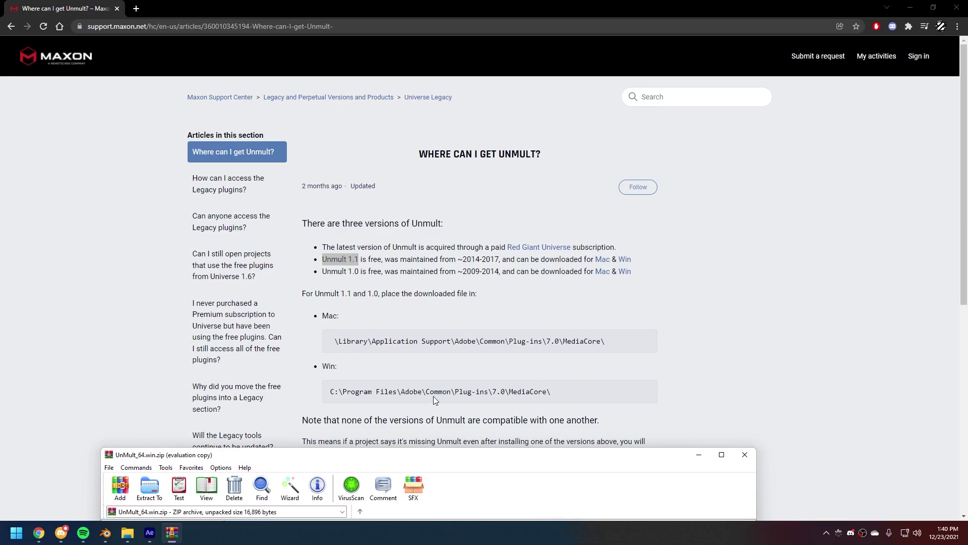
drag(359, 455, 340, 252)
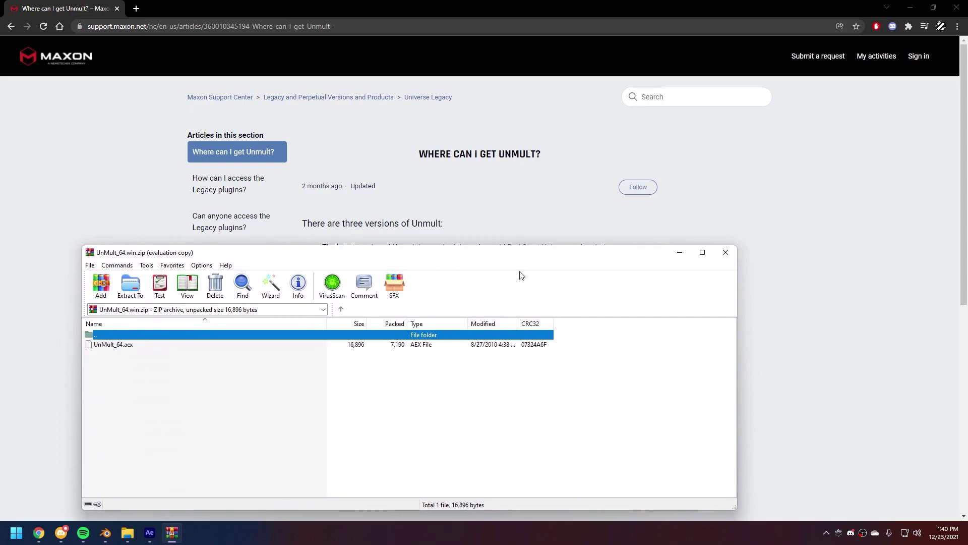
click(727, 252)
mouse_move(149, 532)
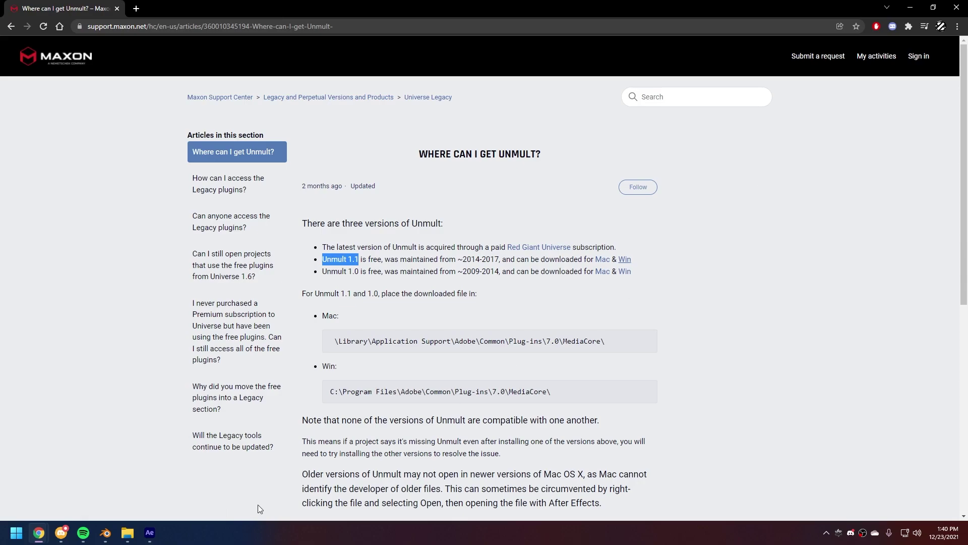
- Bring After Effects forward and start a new empty project
click(149, 532)
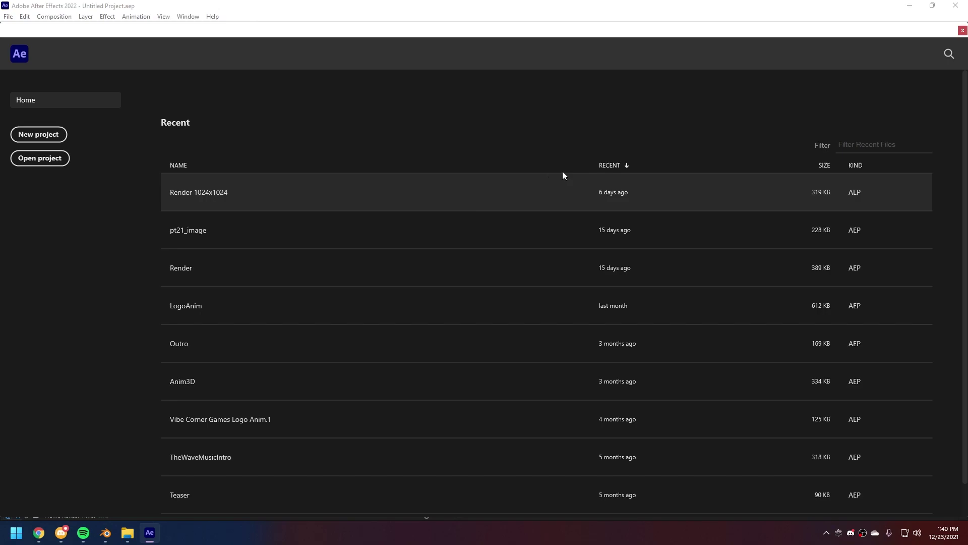
click(962, 31)
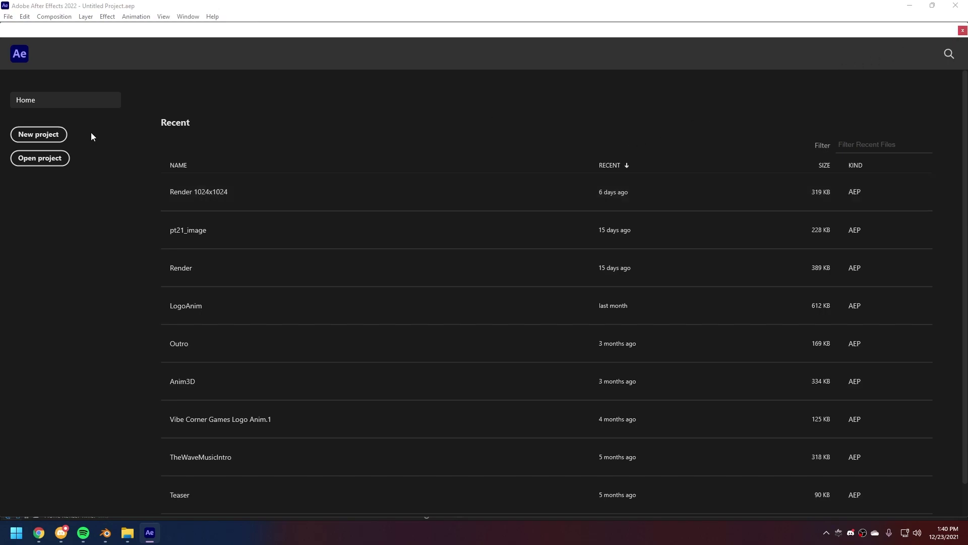
click(59, 134)
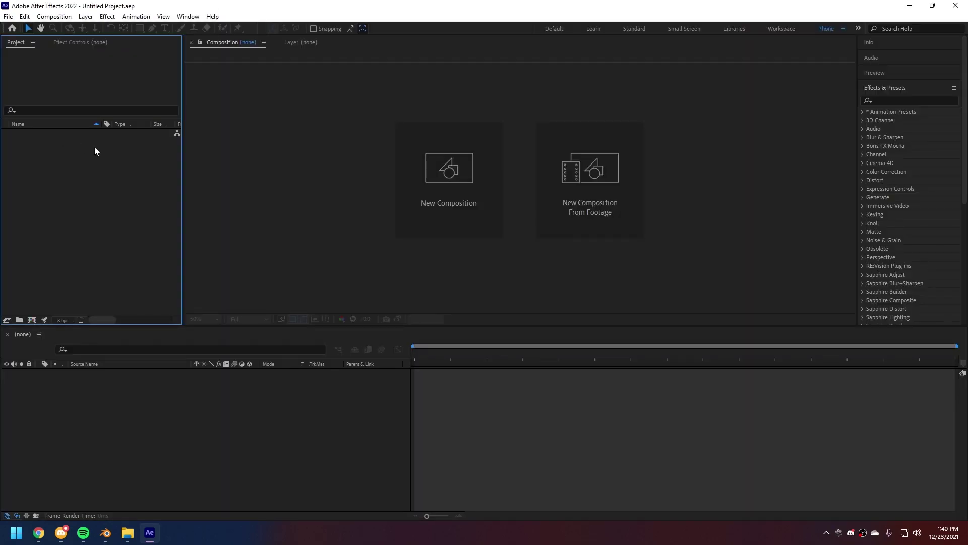
- Create a 1920×1080 composition named Main
click(431, 162)
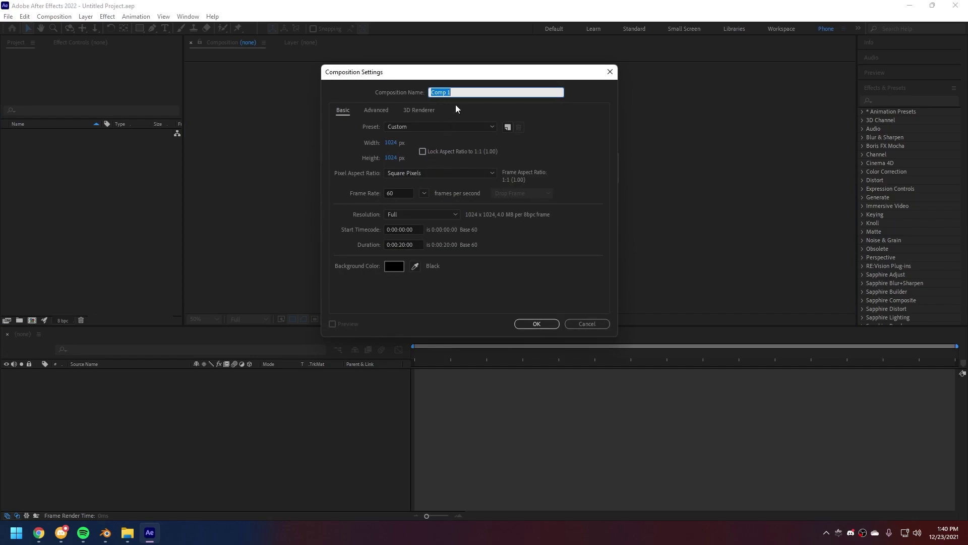
text(Main)
click(391, 143)
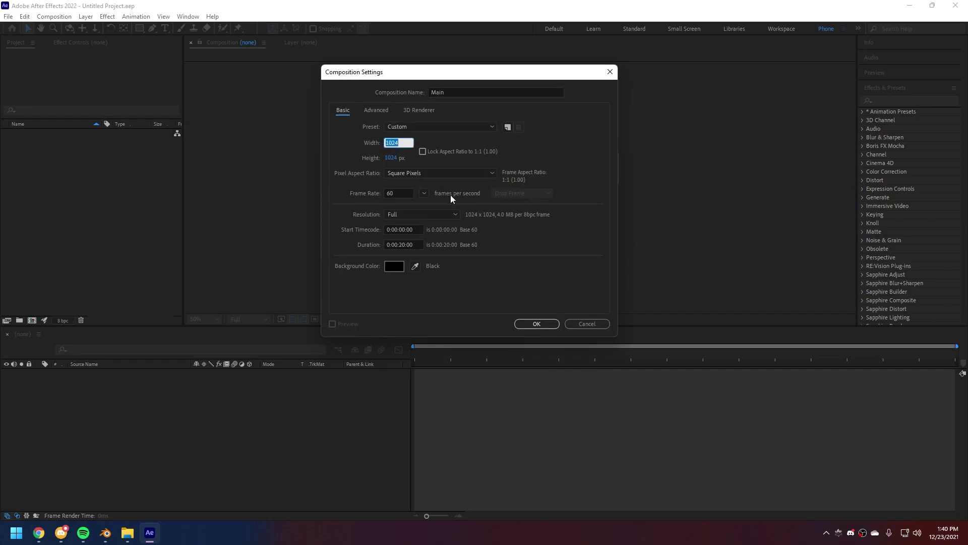
text(1920)
key(Tab)
text(1080)
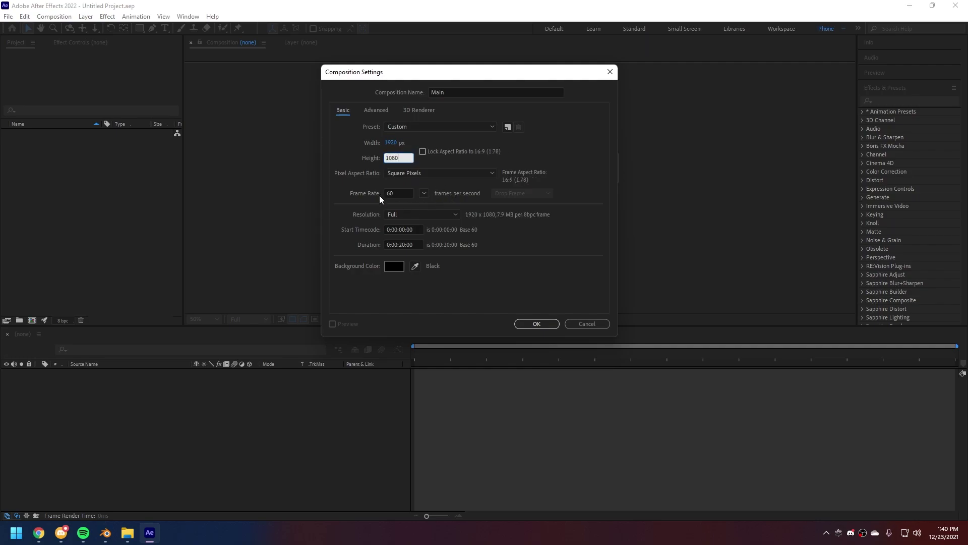
click(406, 245)
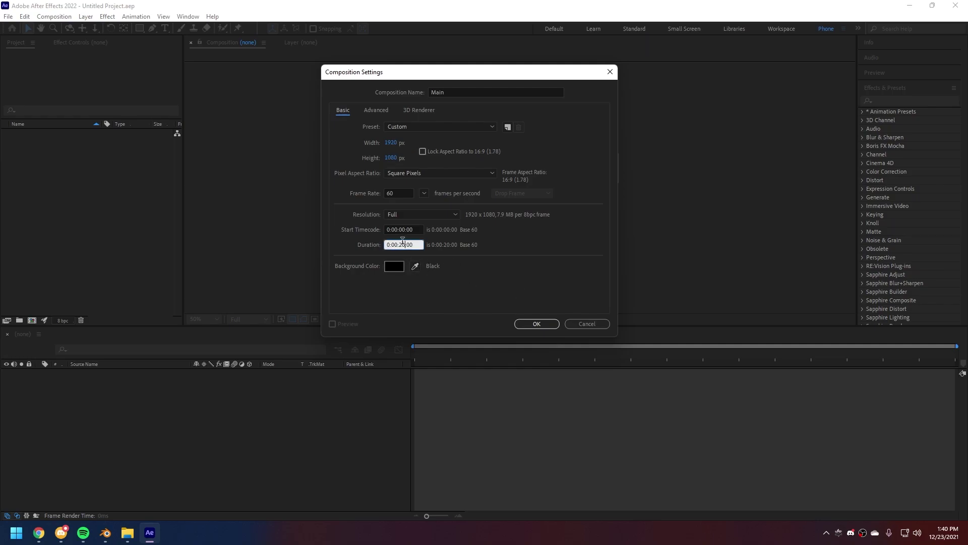
click(530, 324)
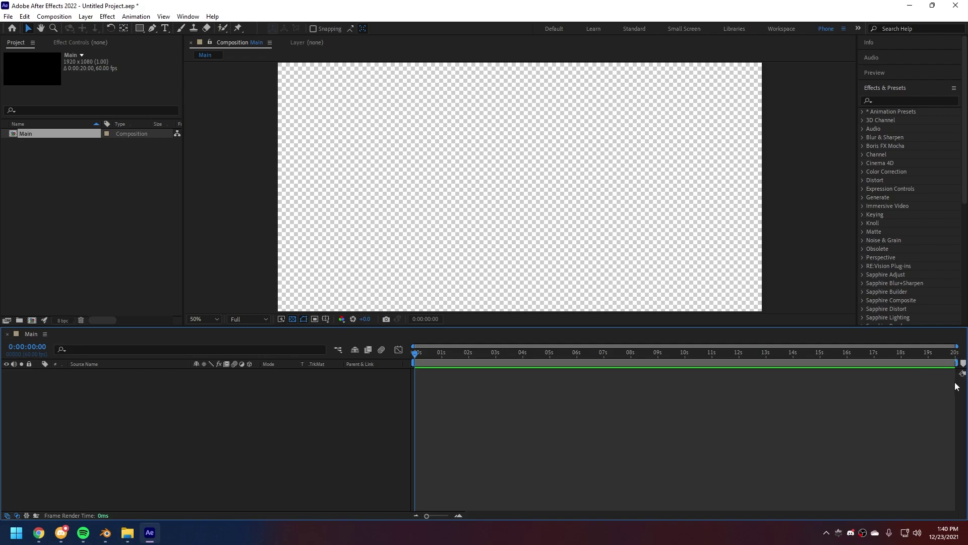
- Shorten Main's work area from 20 seconds down to just the opening frame
drag(958, 362, 416, 362)
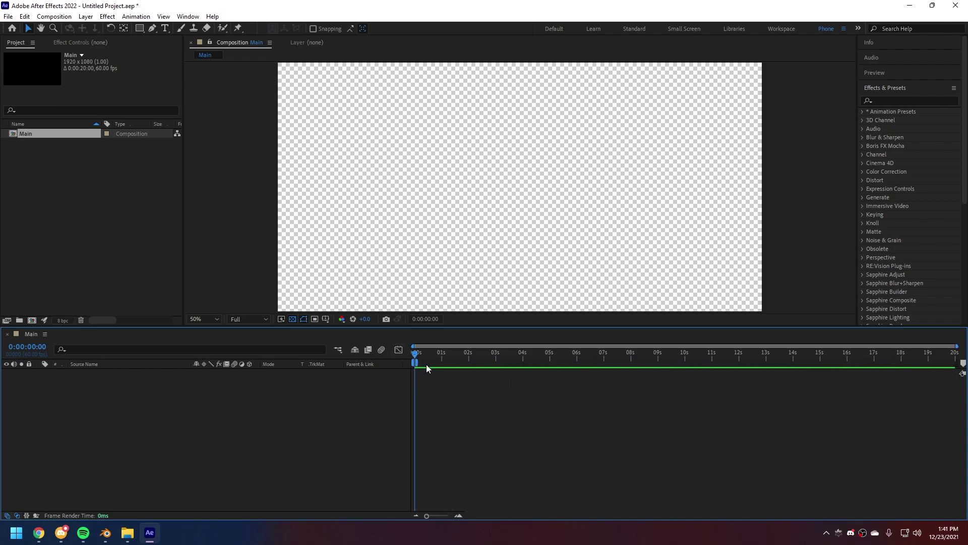
scroll(414, 355, up, 8)
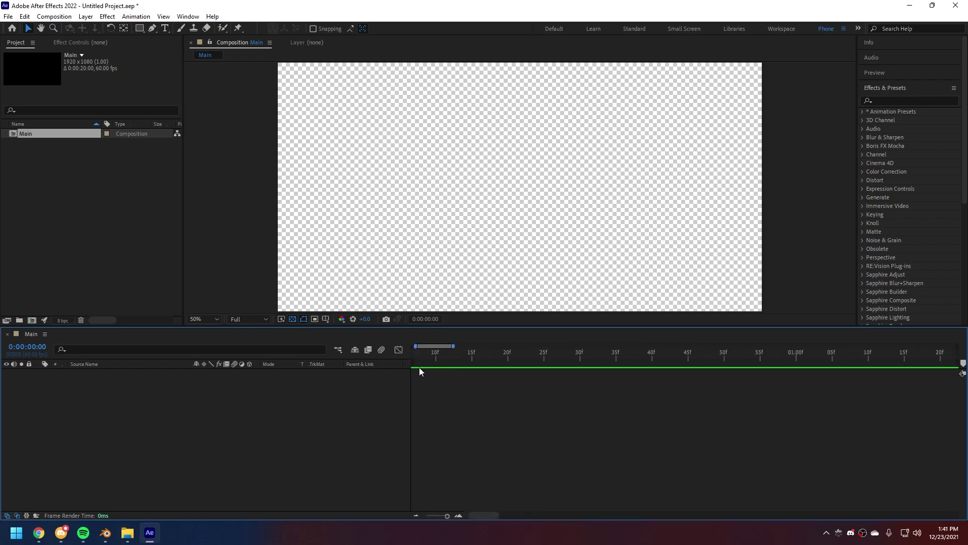
drag(473, 516, 464, 516)
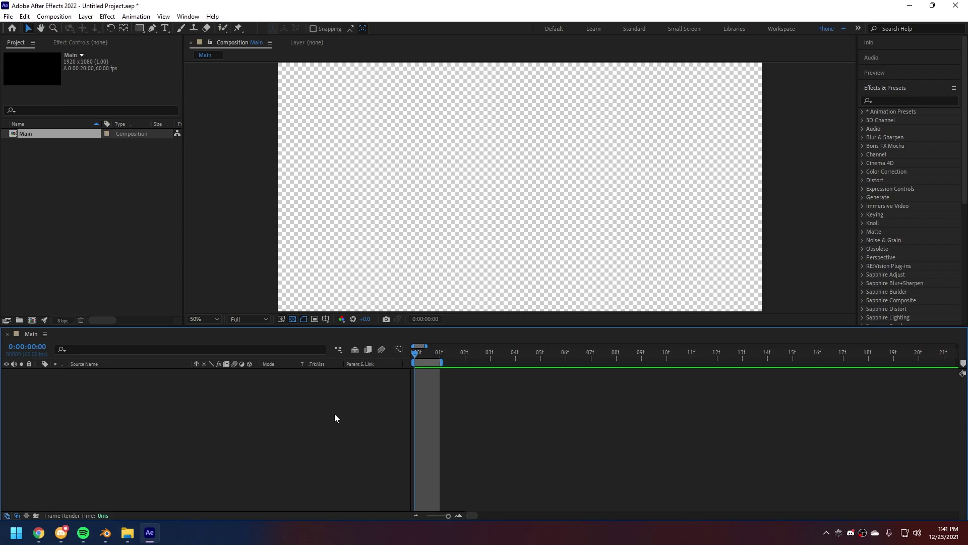
mouse_move(442, 363)
mouse_down()
mouse_move(693, 363)
mouse_move(410, 372)
mouse_up()
- Bring up the Import Multiple Files browser from the Project panel
click(63, 182)
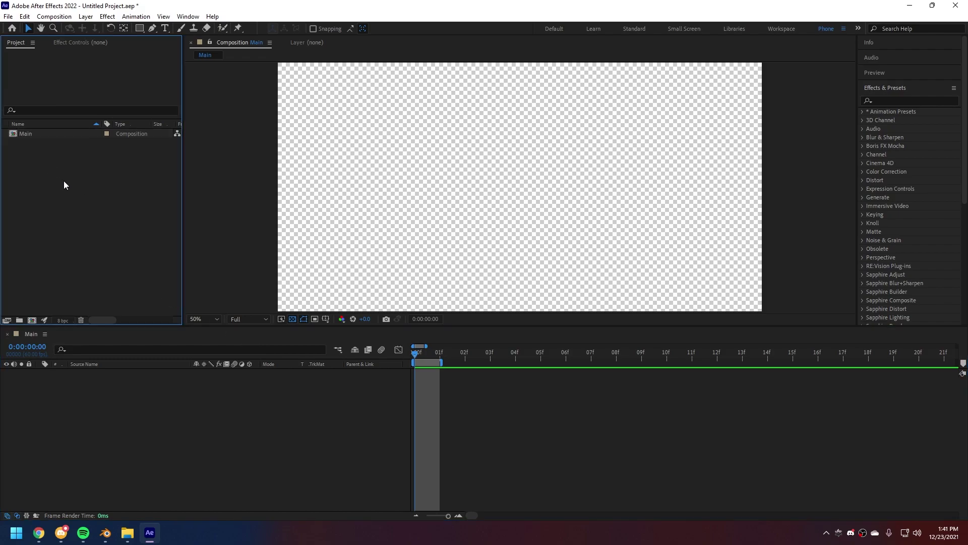
right_click(63, 181)
mouse_move(113, 232)
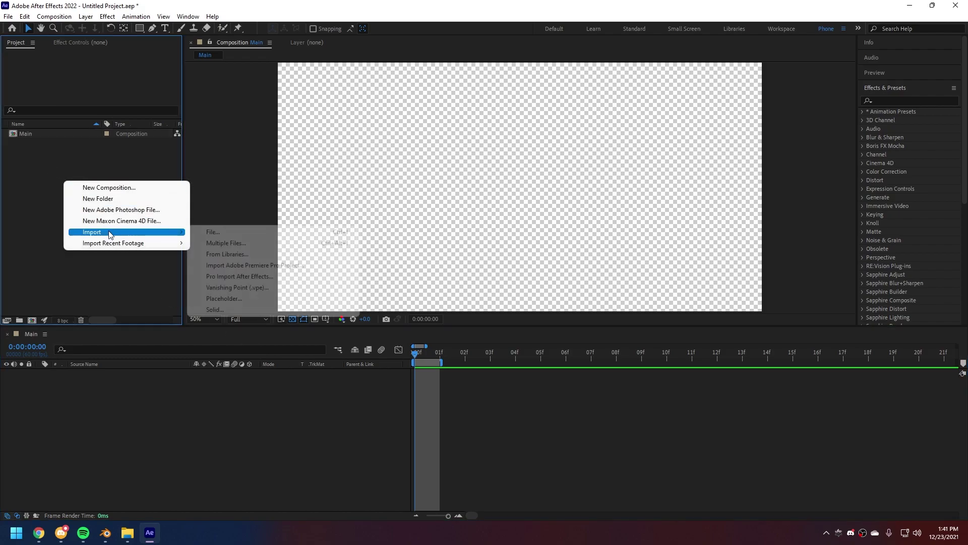
click(228, 243)
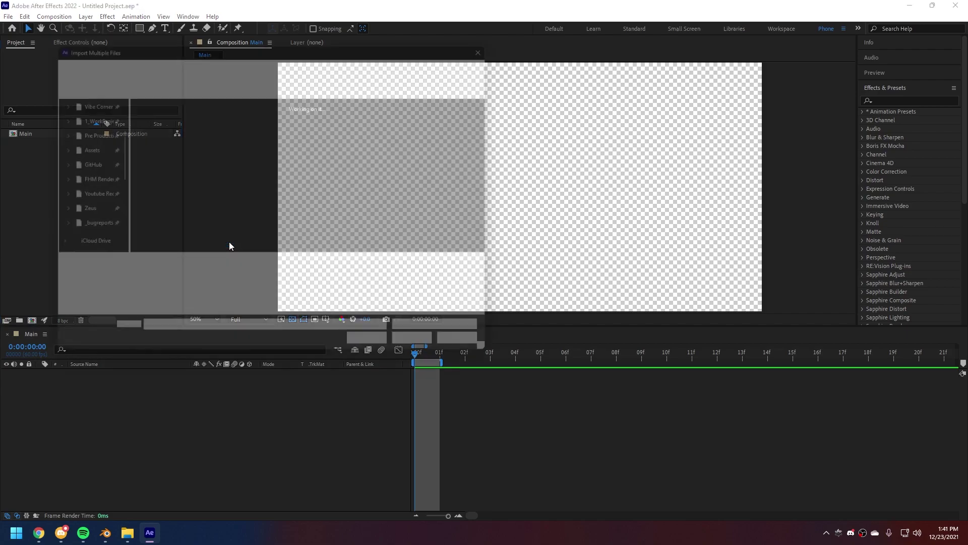
drag(298, 44, 337, 64)
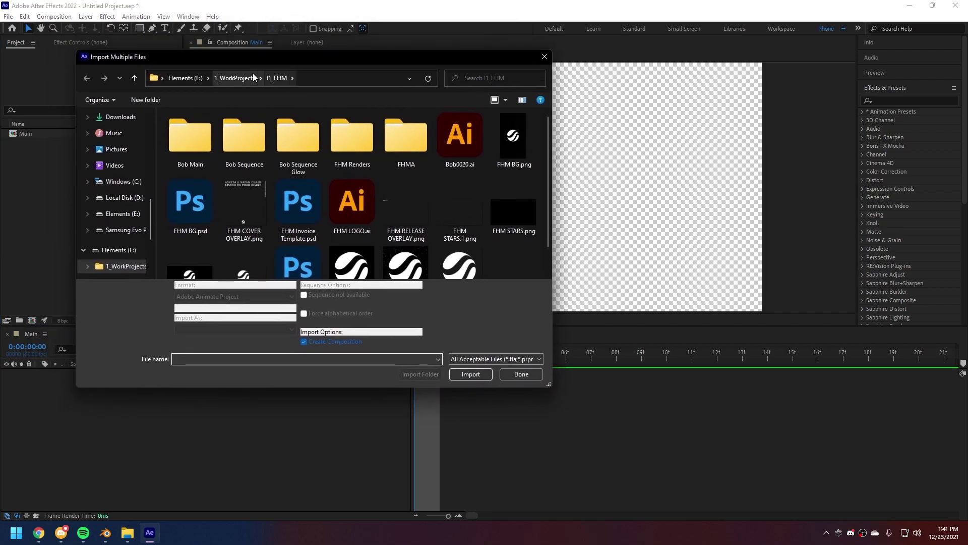
drag(228, 65, 263, 78)
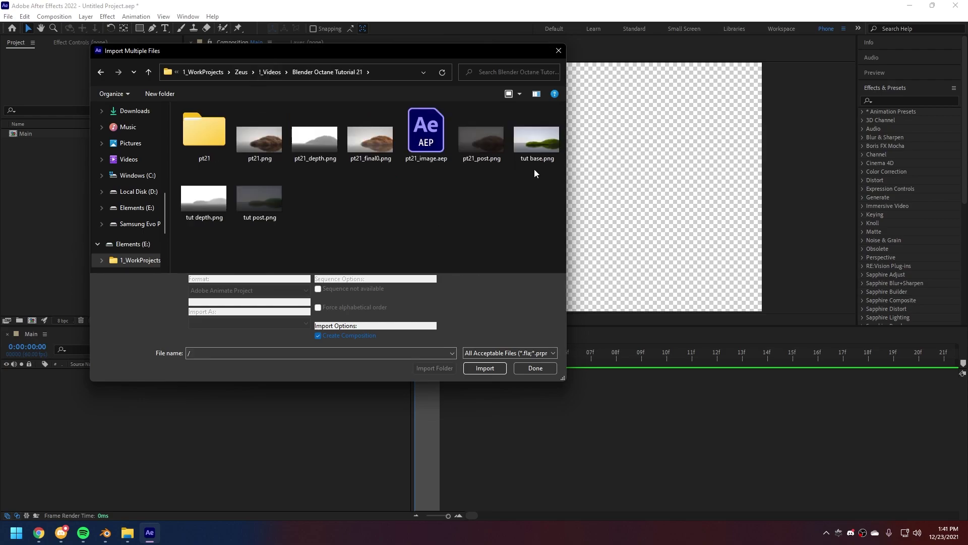
- Import tut base.png, tut depth.png and tut post.png together, then finish importing
click(537, 149)
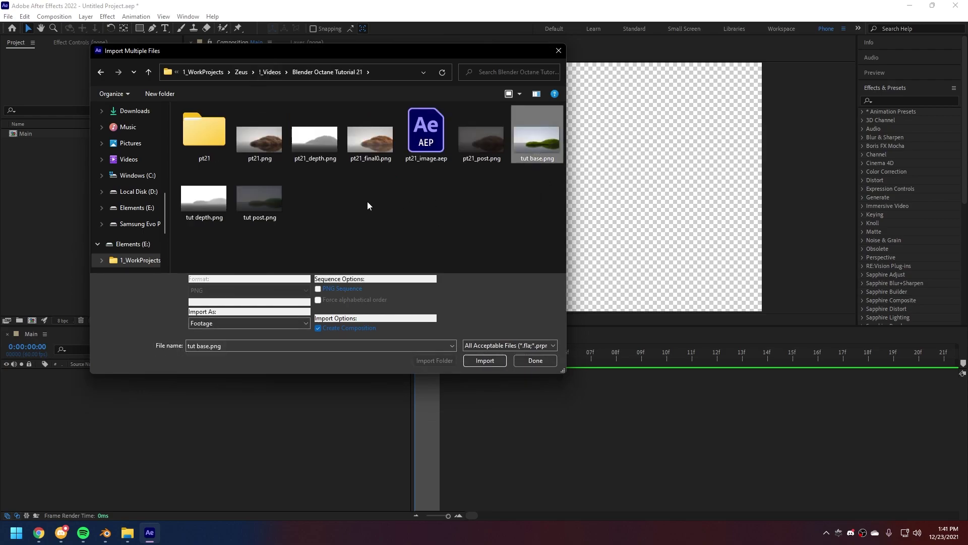
ctrl+click(315, 139)
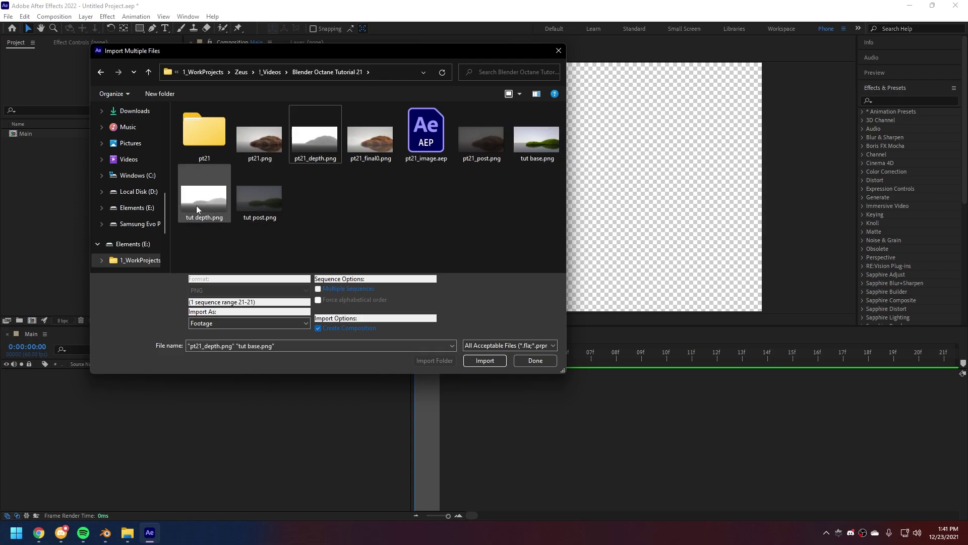
click(197, 208)
ctrl+click(268, 201)
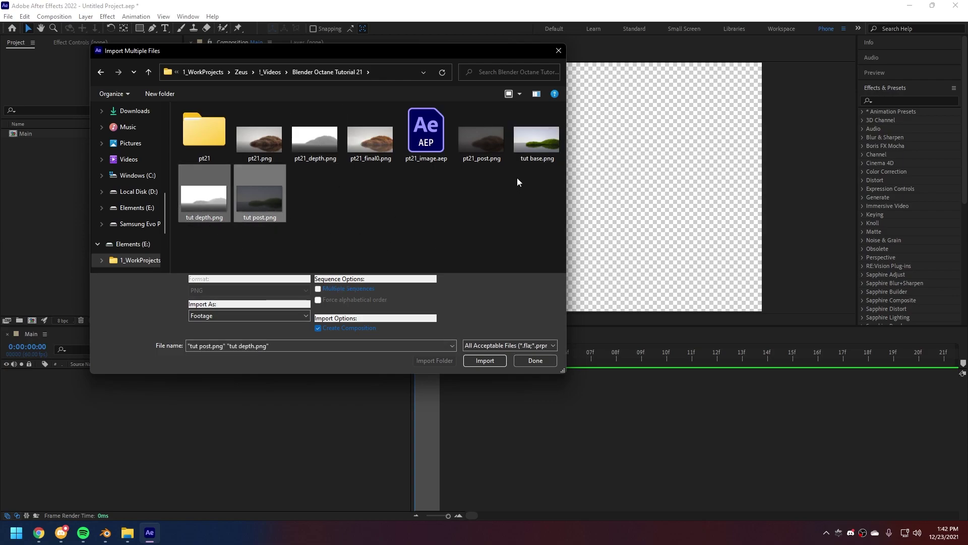
ctrl+click(539, 157)
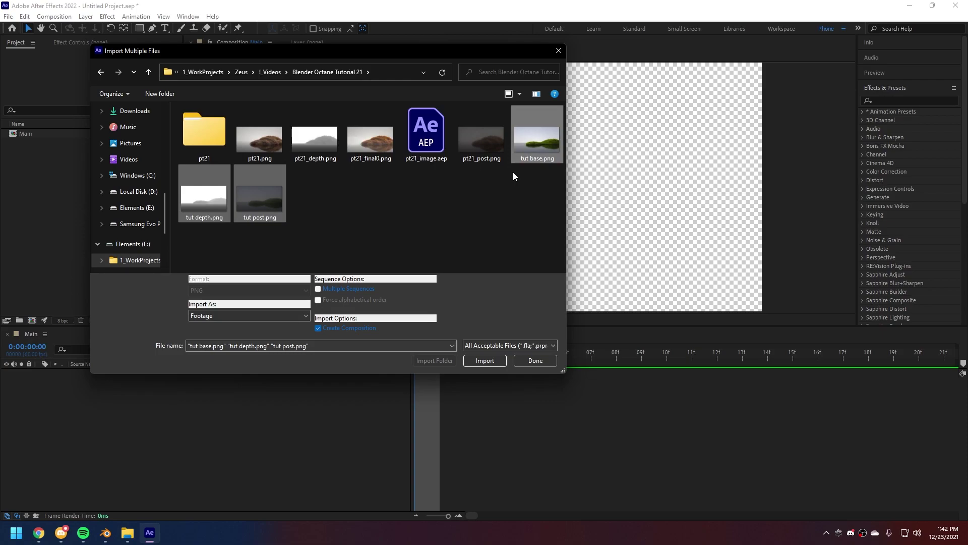
click(483, 361)
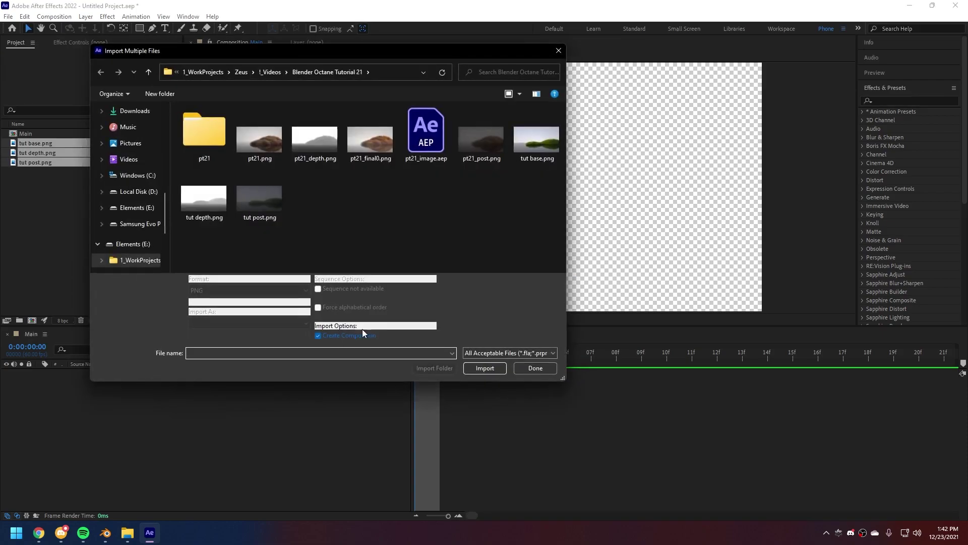
click(544, 370)
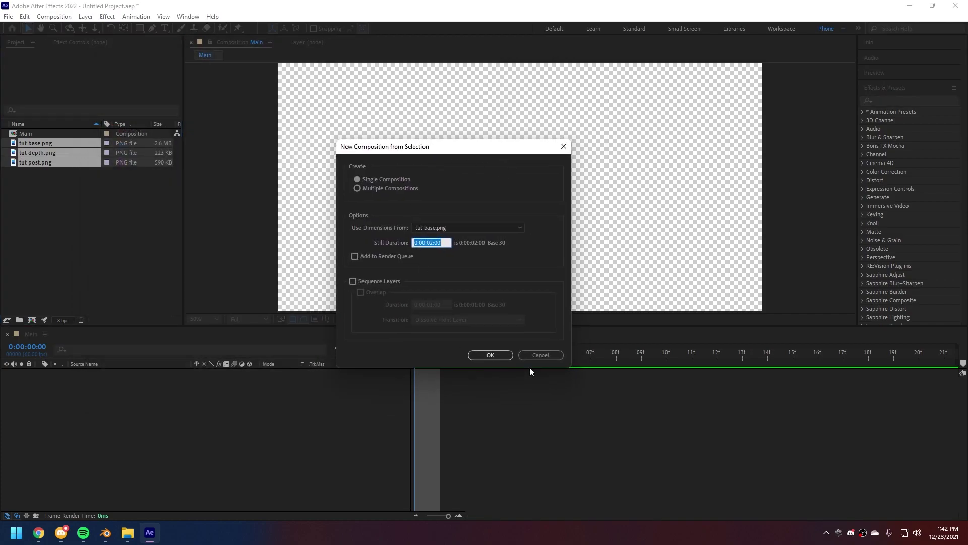
- Cancel the new-composition dialog and place tut base.png as a layer in Main
click(540, 355)
click(97, 215)
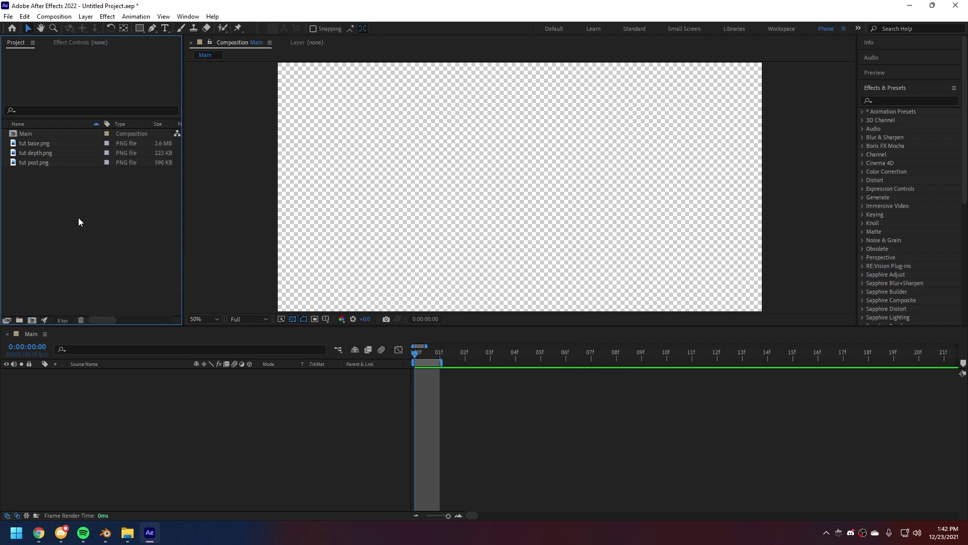
drag(43, 145, 127, 396)
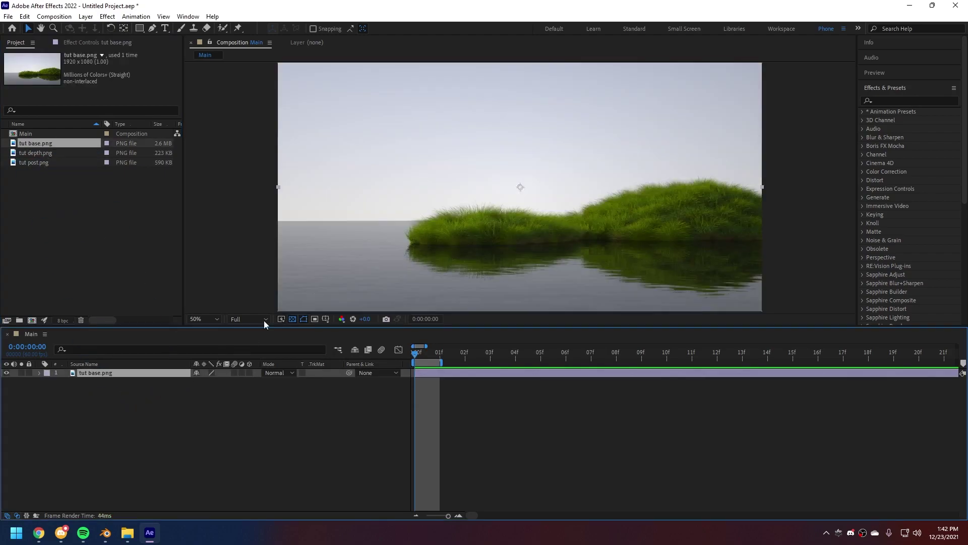
scroll(410, 242, down, 2)
scroll(503, 241, up, 2)
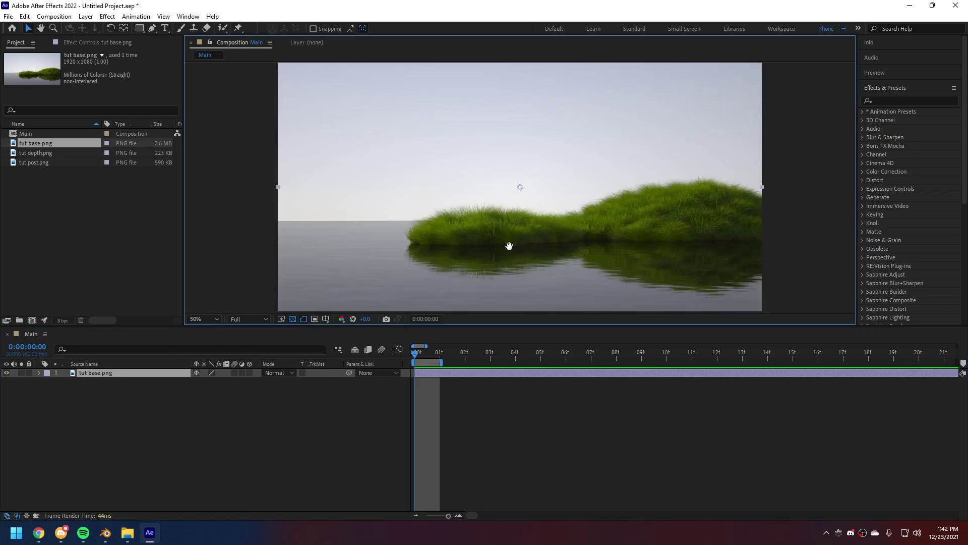
drag(509, 246, 510, 250)
- Stack tut post.png over the base in Screen mode, then add tut depth.png on top
drag(37, 162, 108, 372)
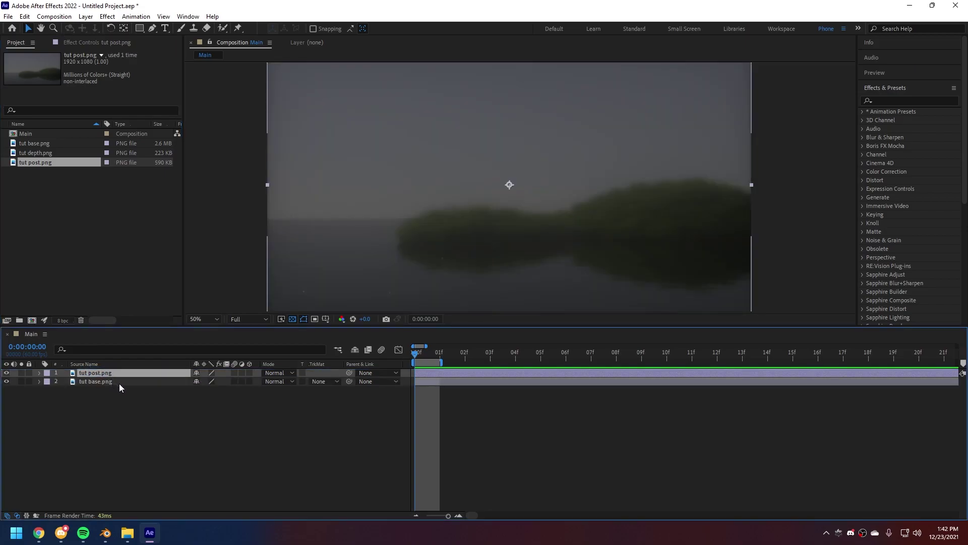
click(285, 374)
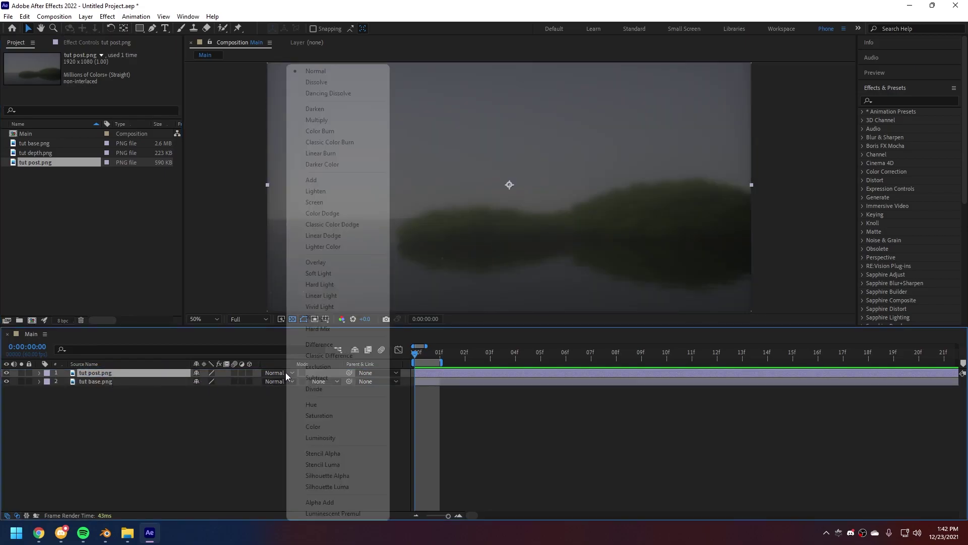
click(323, 203)
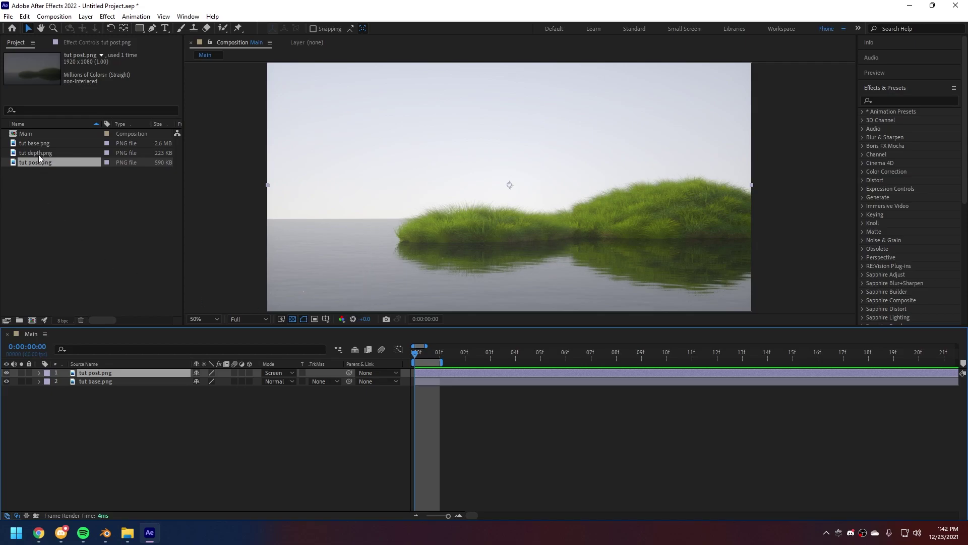
drag(35, 152, 110, 371)
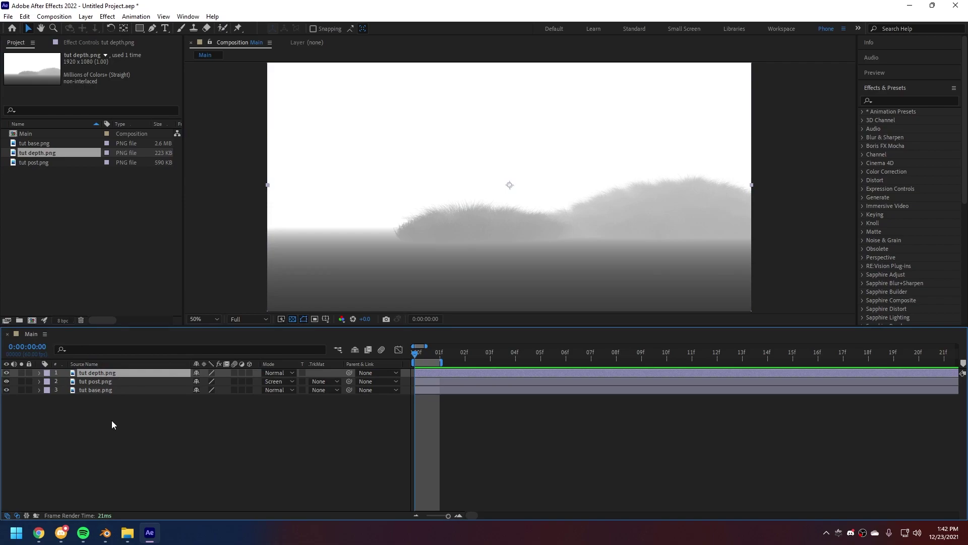
- Pre-compose the depth layer into a precomp named Depth
right_click(124, 374)
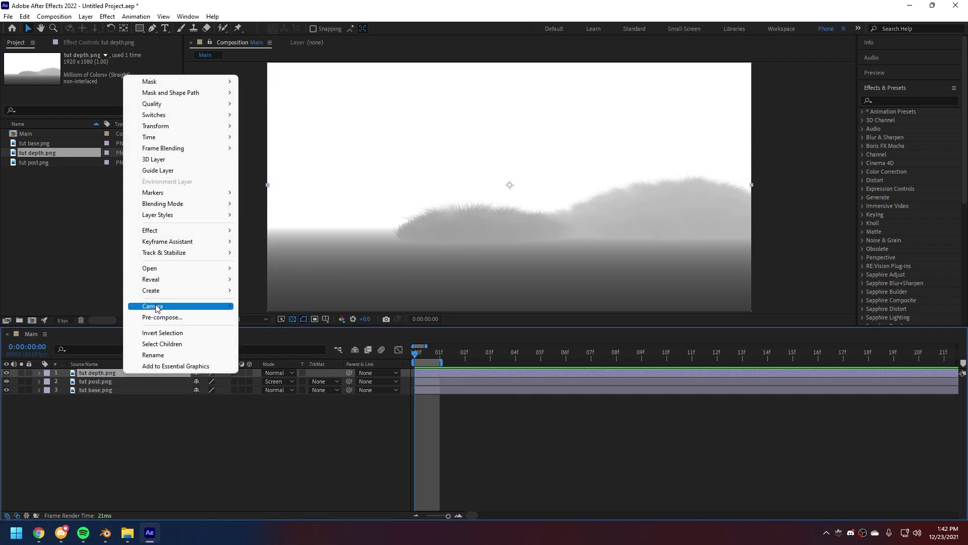
click(164, 318)
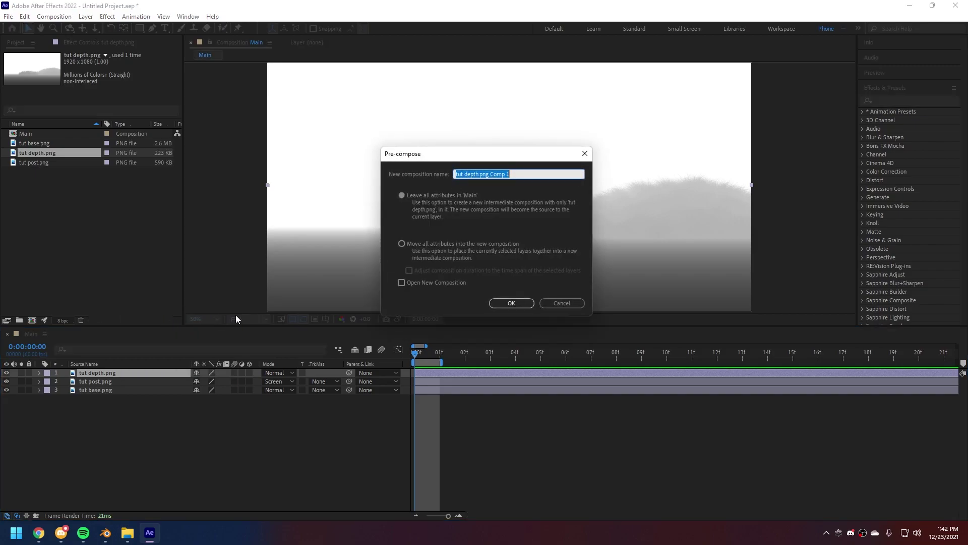
text(Depth)
key(Return)
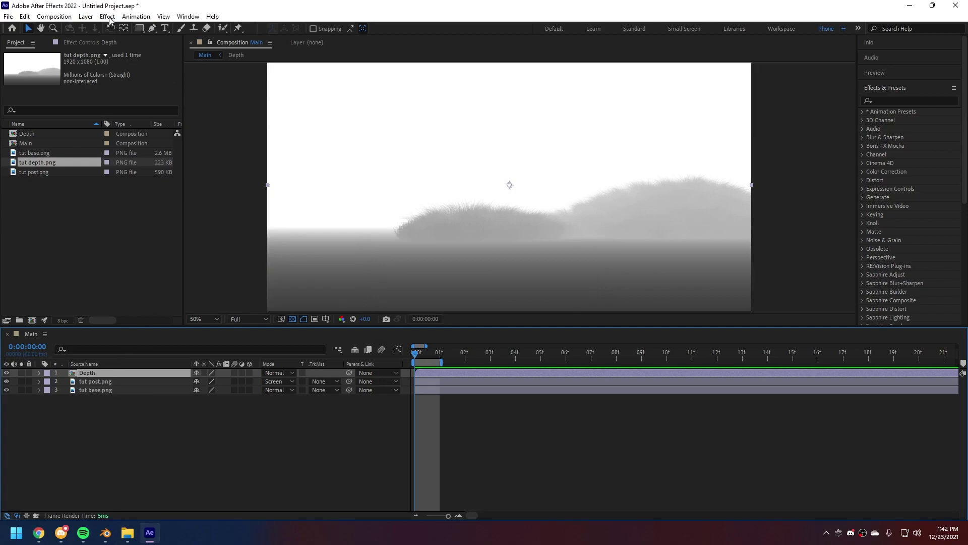
- Apply the Knoll UnMult effect to the Depth layer to turn it into white mist
click(107, 17)
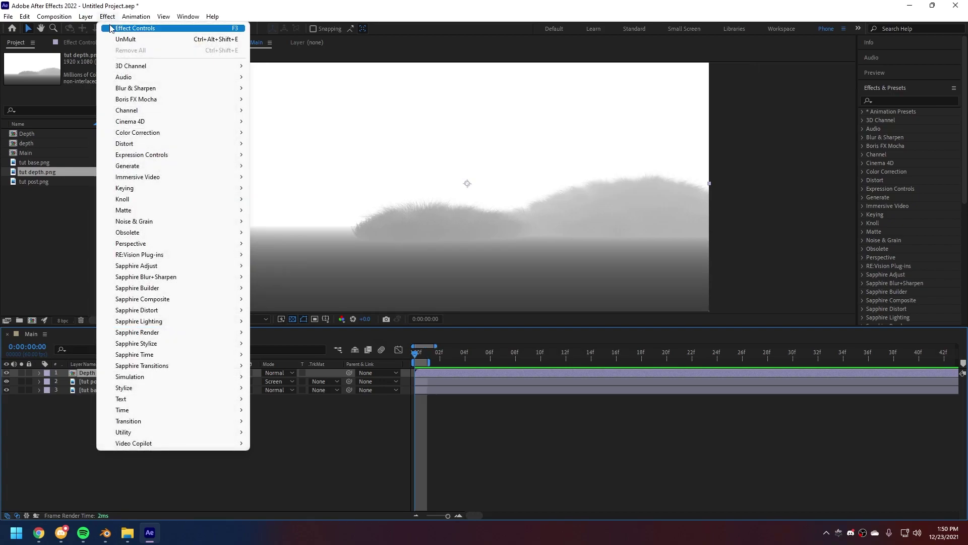
mouse_move(125, 201)
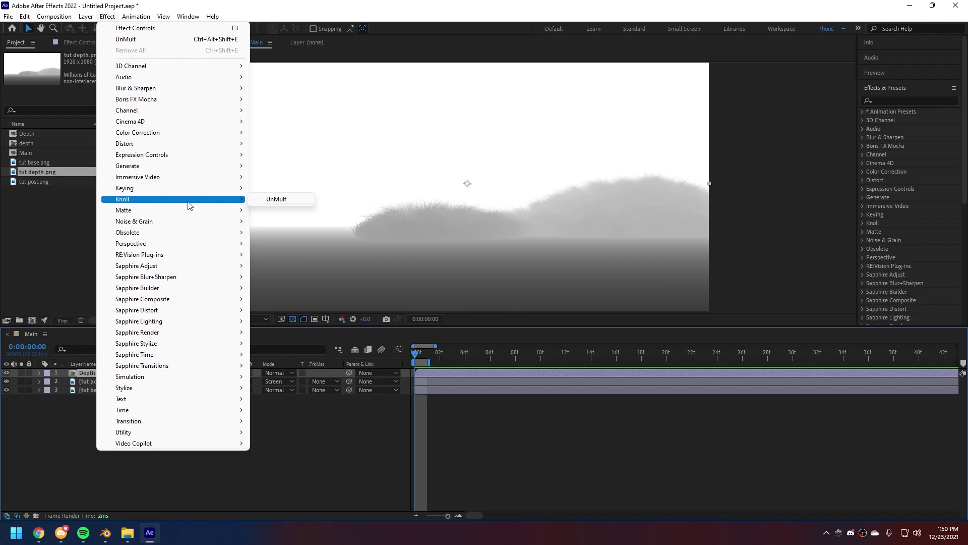
click(279, 201)
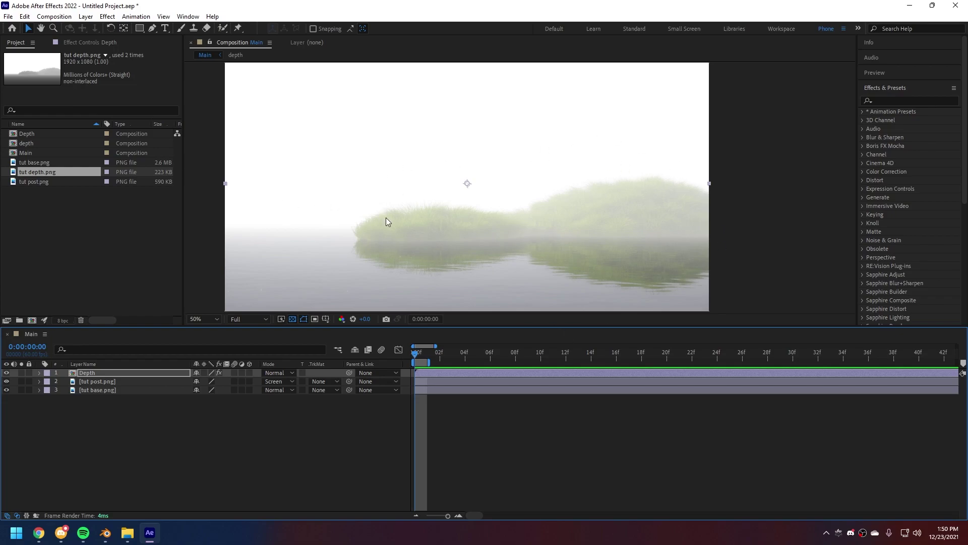
- Draw a rectangular mask on the Depth layer covering the scene's left side
click(144, 374)
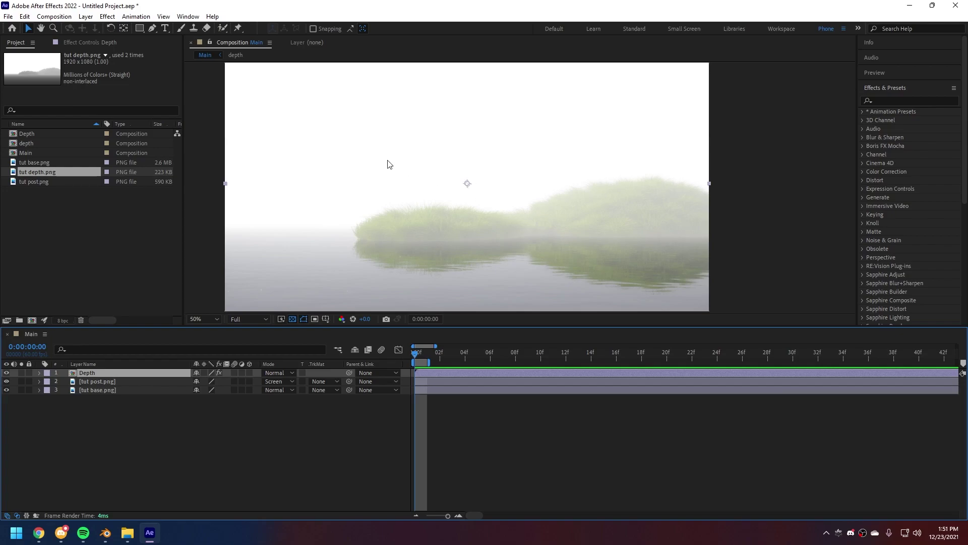
click(140, 30)
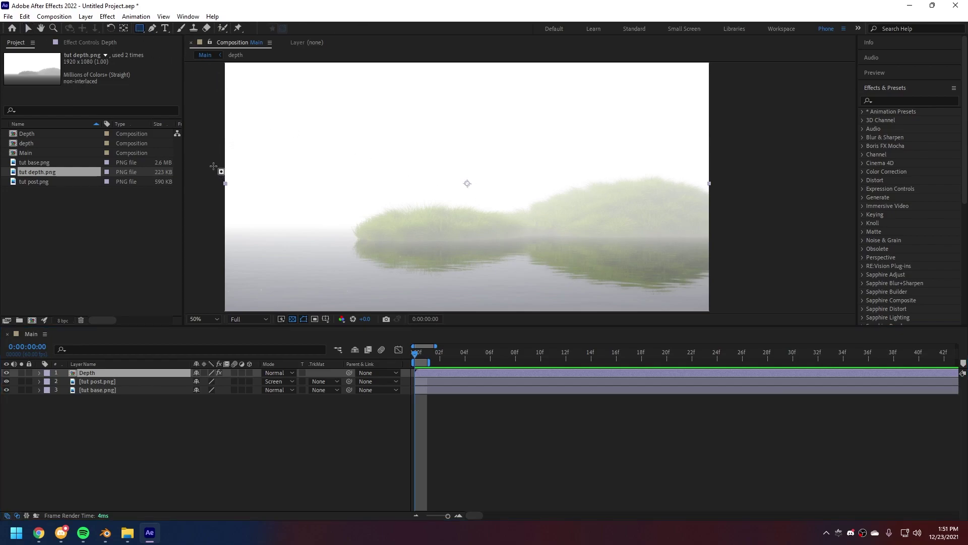
mouse_move(209, 163)
mouse_down()
mouse_move(503, 254)
mouse_move(472, 266)
mouse_move(333, 227)
mouse_move(346, 234)
mouse_up()
key(ctrl+z)
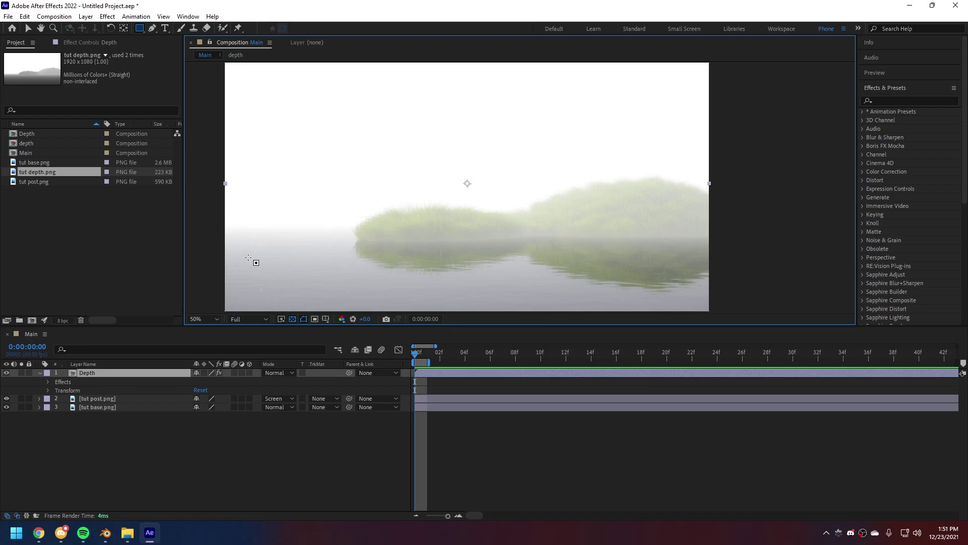
drag(204, 204, 380, 225)
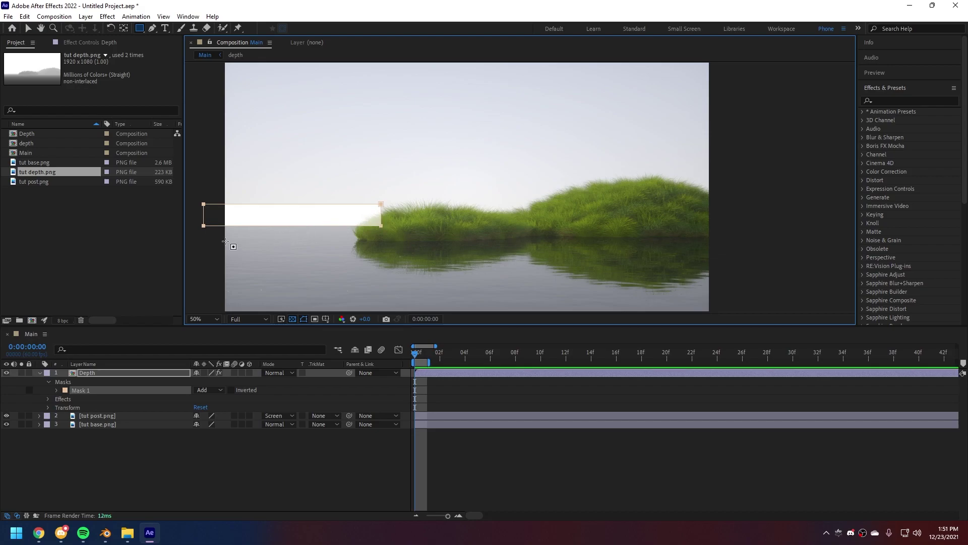
key(ctrl+z)
drag(210, 206, 386, 242)
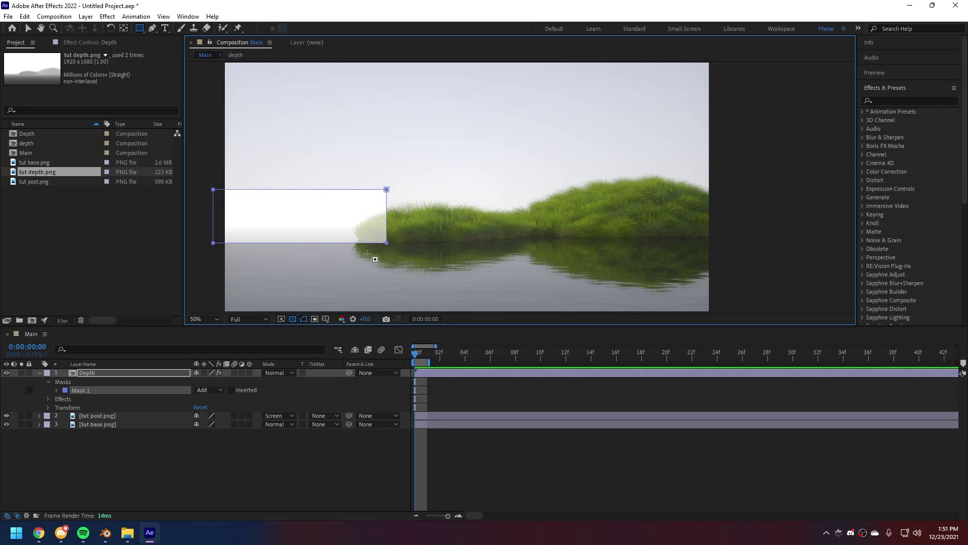
- Give Mask 1 a 106 px feather and deselect to preview the softened mist
click(57, 391)
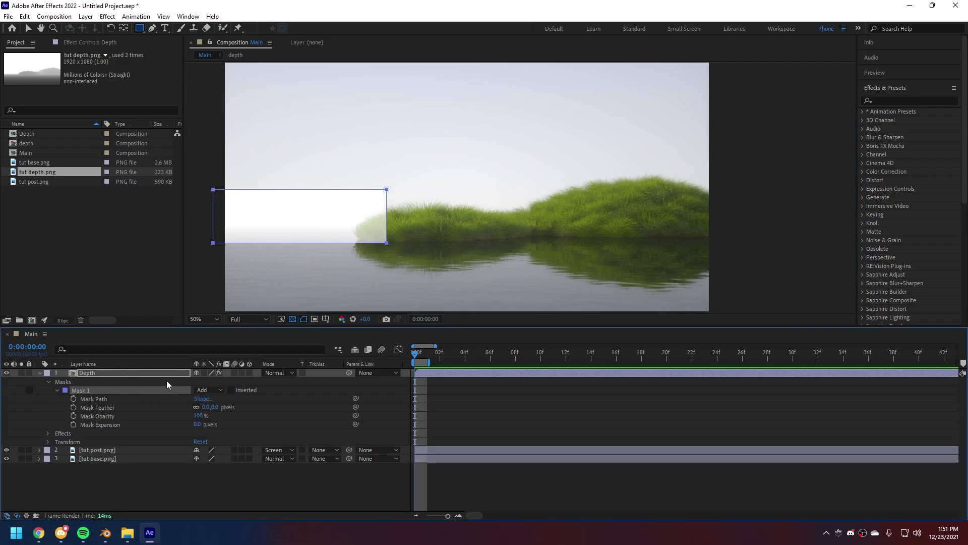
drag(207, 406, 279, 425)
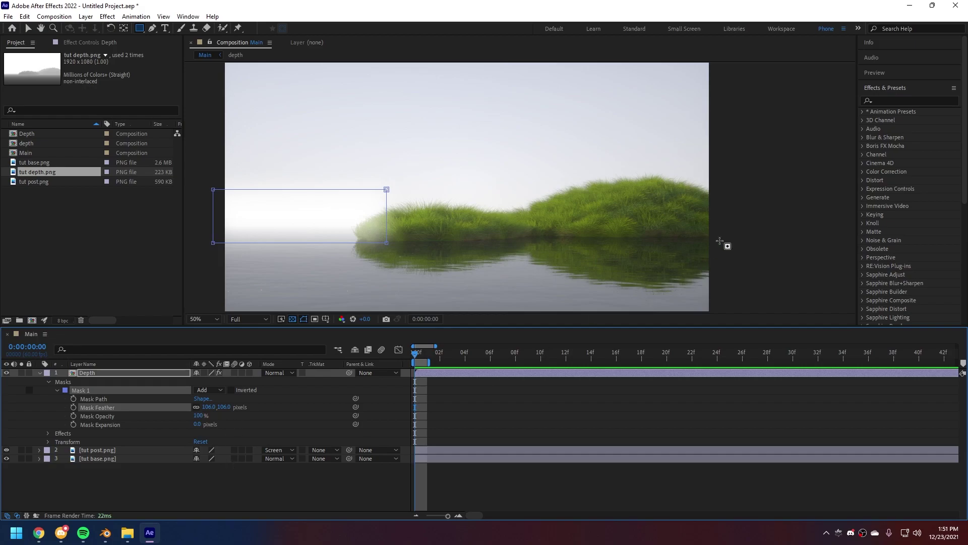
click(750, 221)
key(v)
click(782, 230)
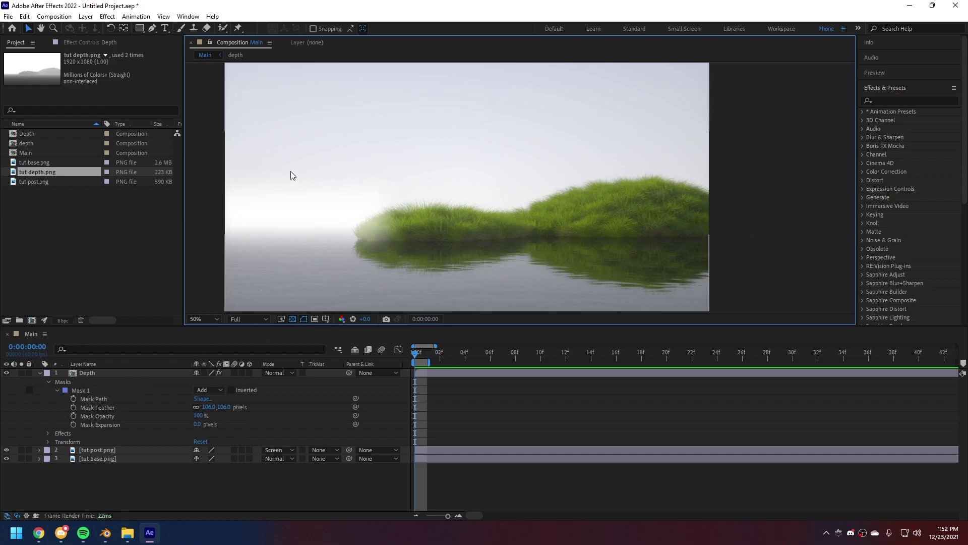
- Draw two more rectangle masks on the Depth layer over the island's left and right halves
click(86, 373)
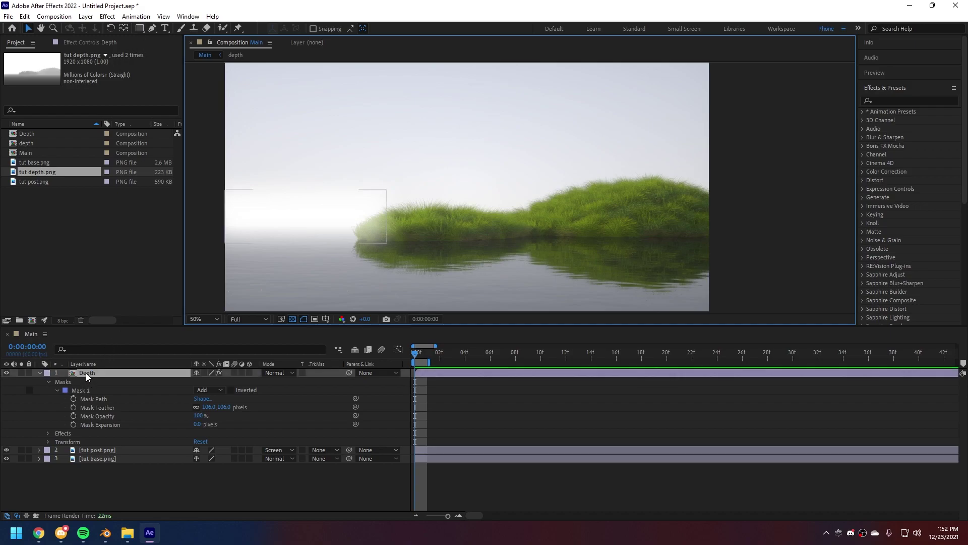
click(140, 29)
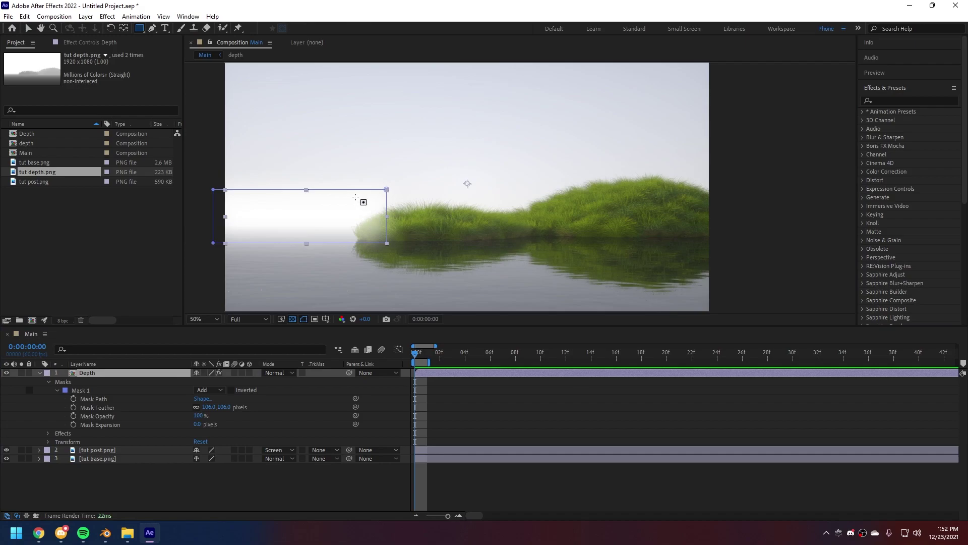
drag(353, 194, 535, 245)
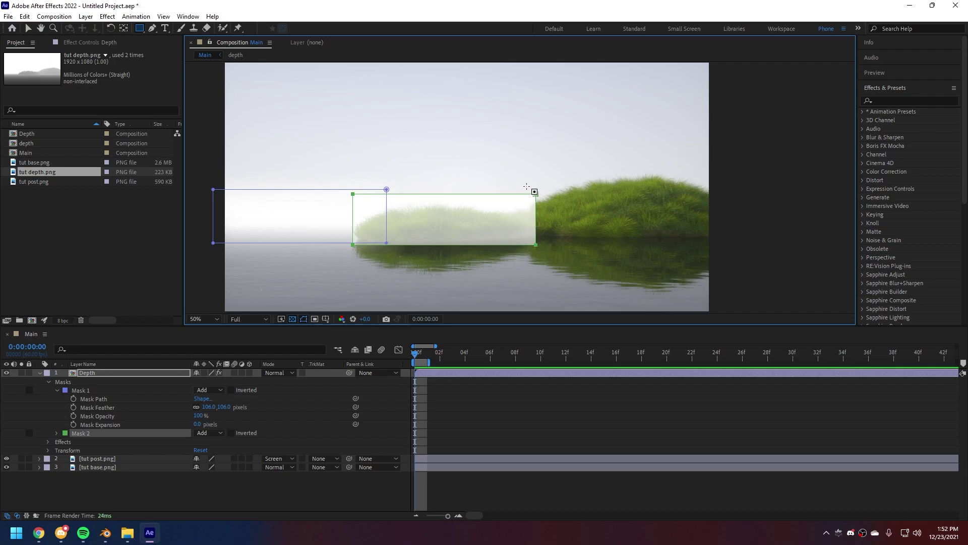
drag(523, 175, 716, 248)
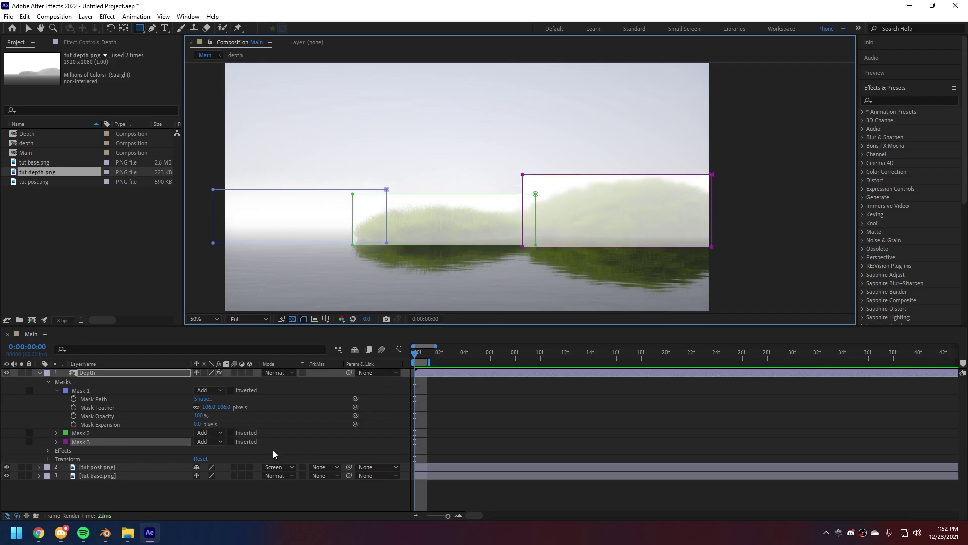
- Feather Mask 2 and Mask 3 together to 334 pixels
click(123, 495)
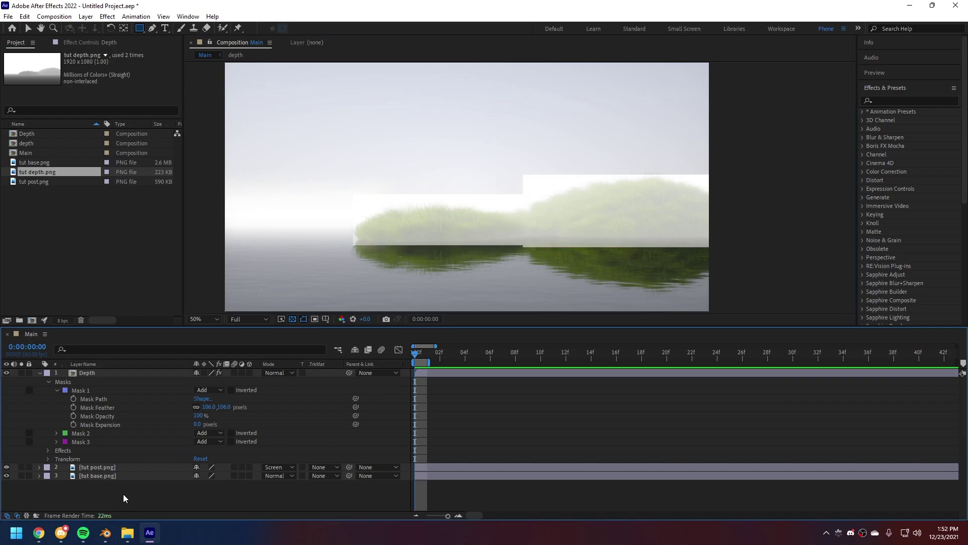
click(56, 441)
click(56, 432)
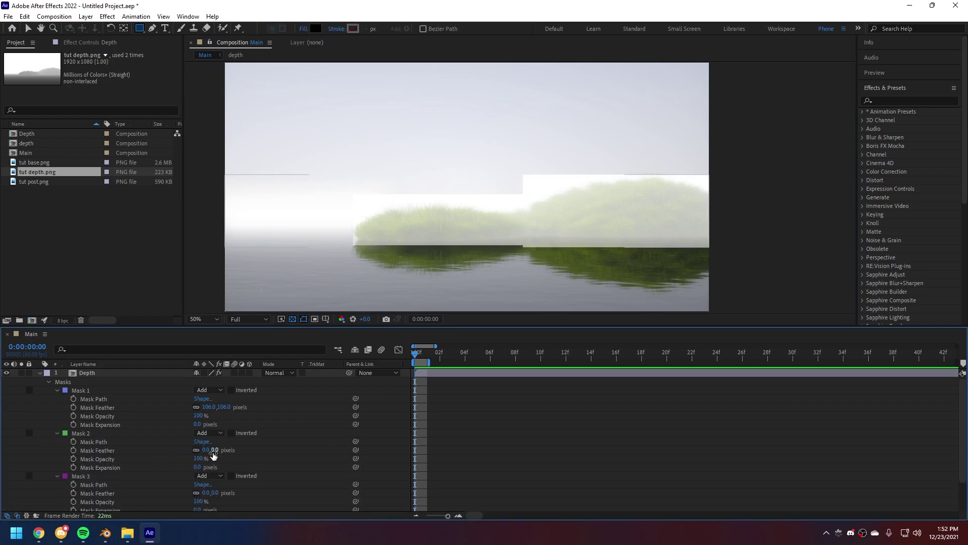
click(121, 476)
shift+click(90, 433)
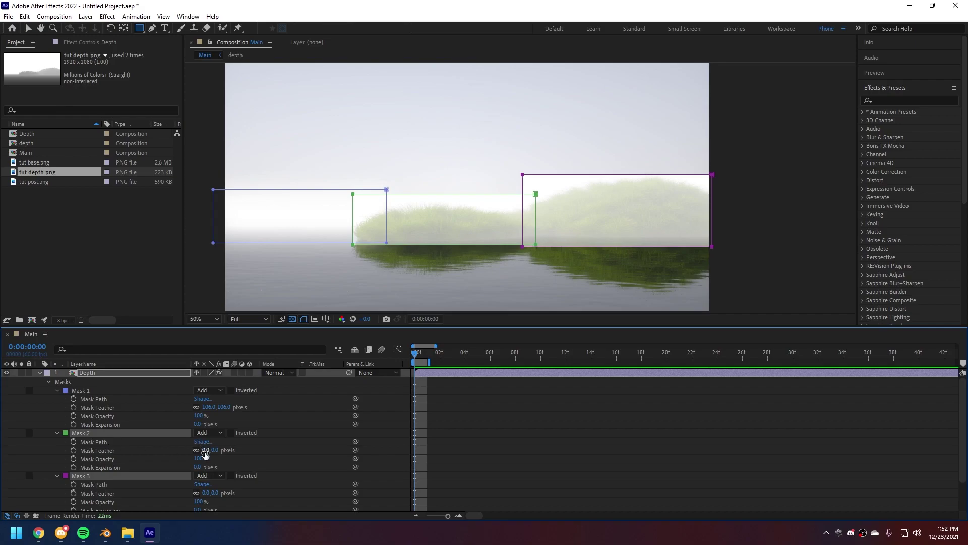
drag(205, 455, 375, 447)
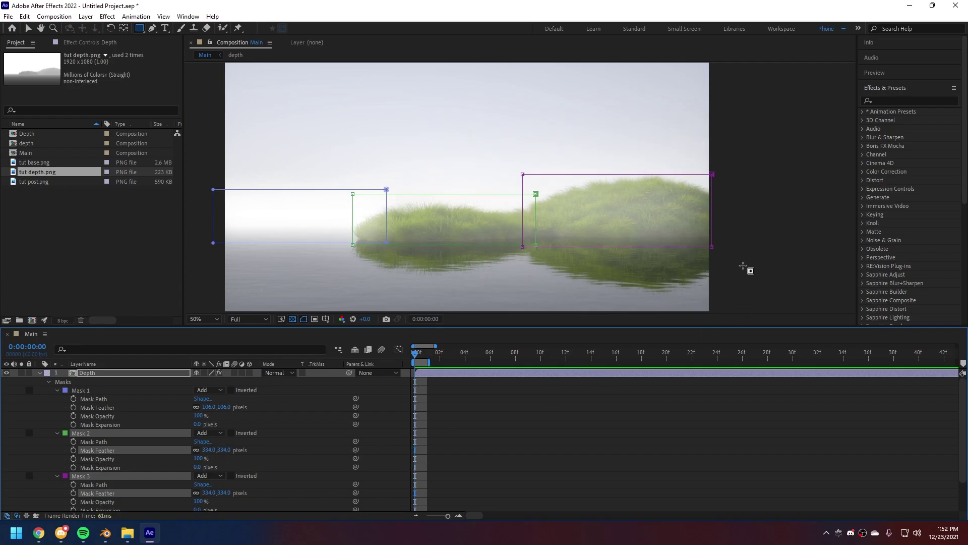
- Return to the Selection tool, deselect the layer, and check the mist at 25% then 50% zoom
click(752, 249)
key(v)
click(752, 249)
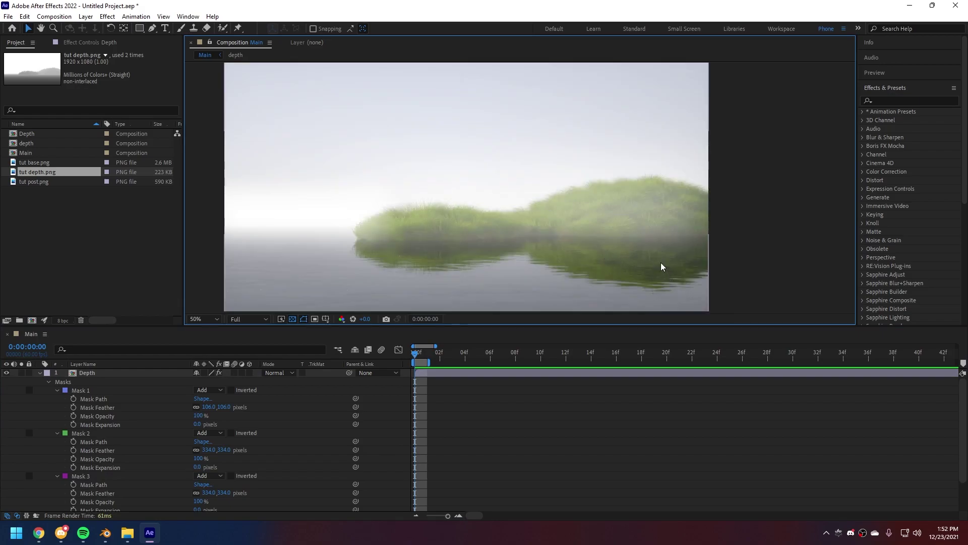
key(comma)
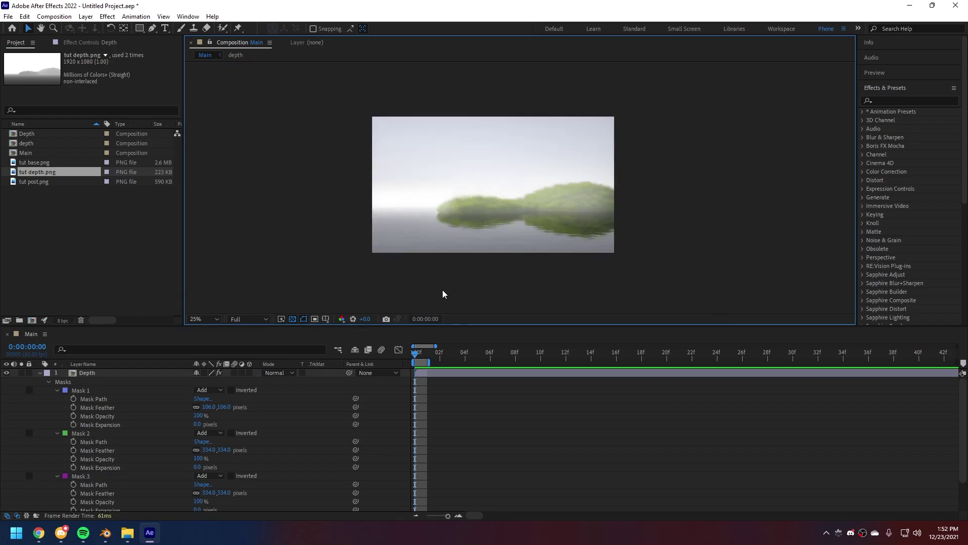
key(period)
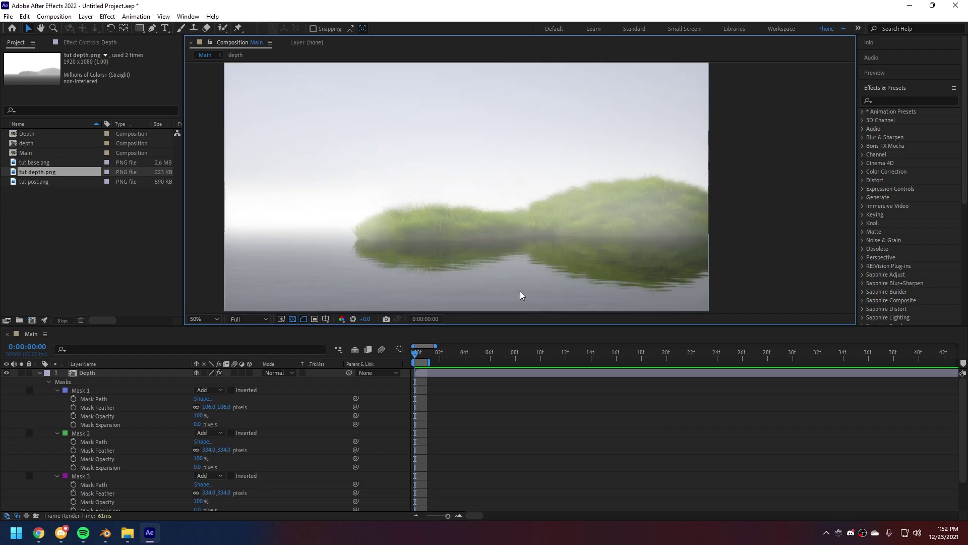
- Collapse the properties of Masks 1, 2 and 3 on the Depth layer
click(56, 390)
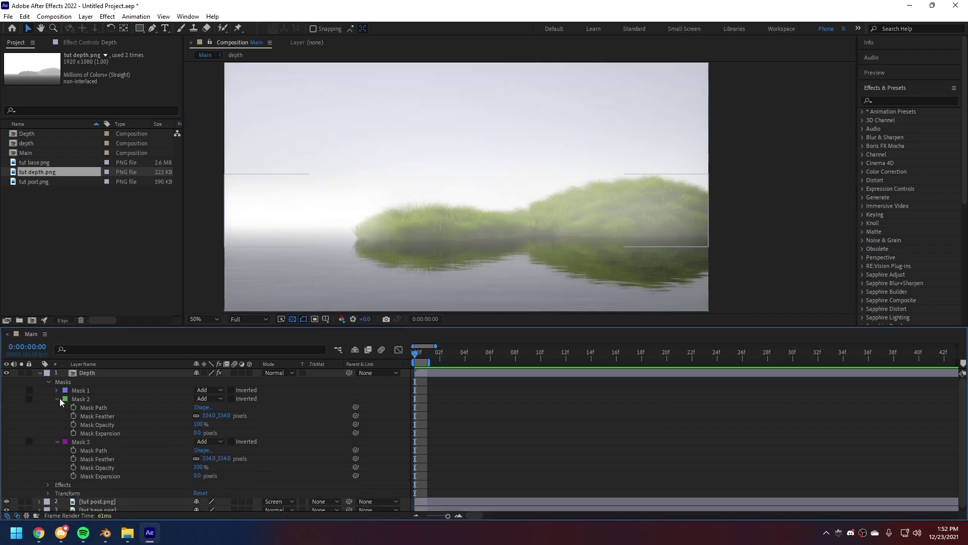
click(57, 398)
click(56, 407)
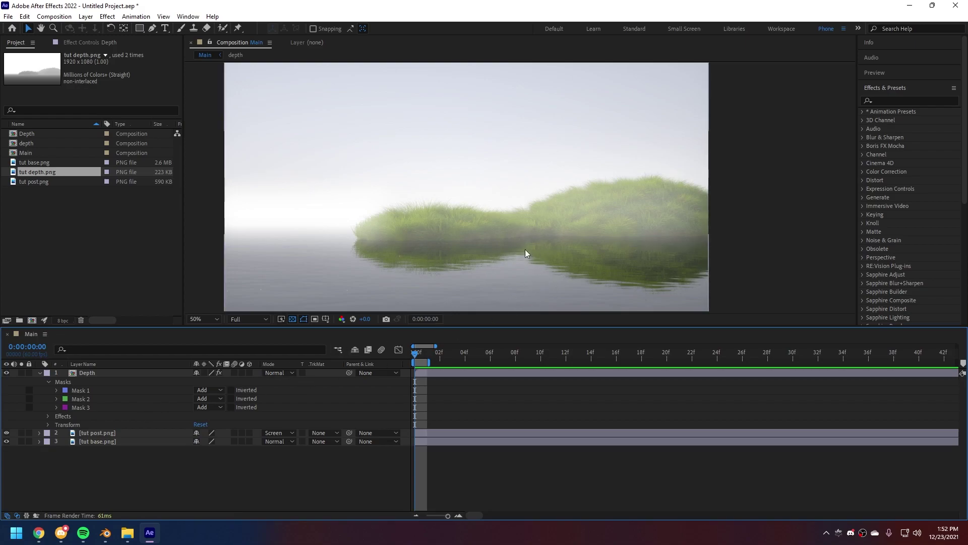
- Draw a small trial rectangle mask on the water, remove it, and bring up the other shape tools
click(93, 374)
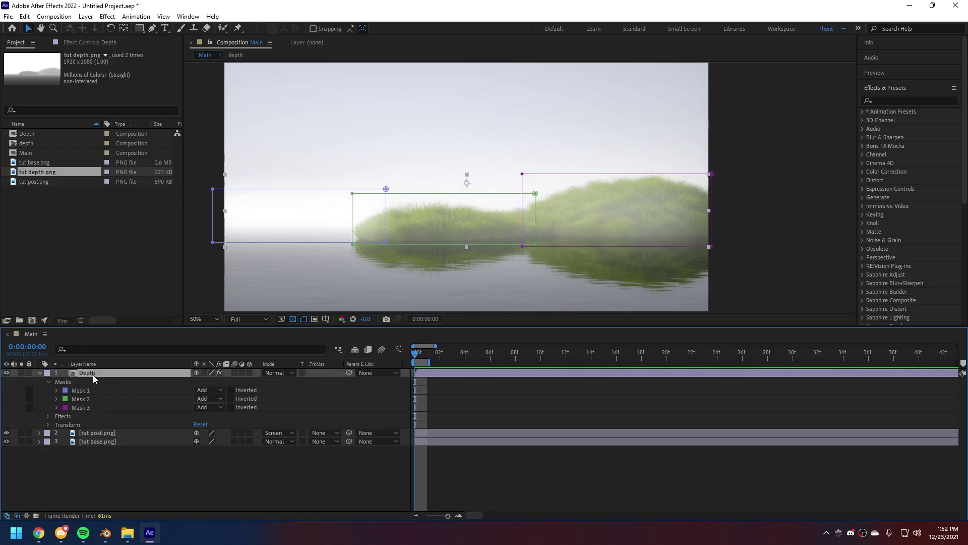
click(140, 28)
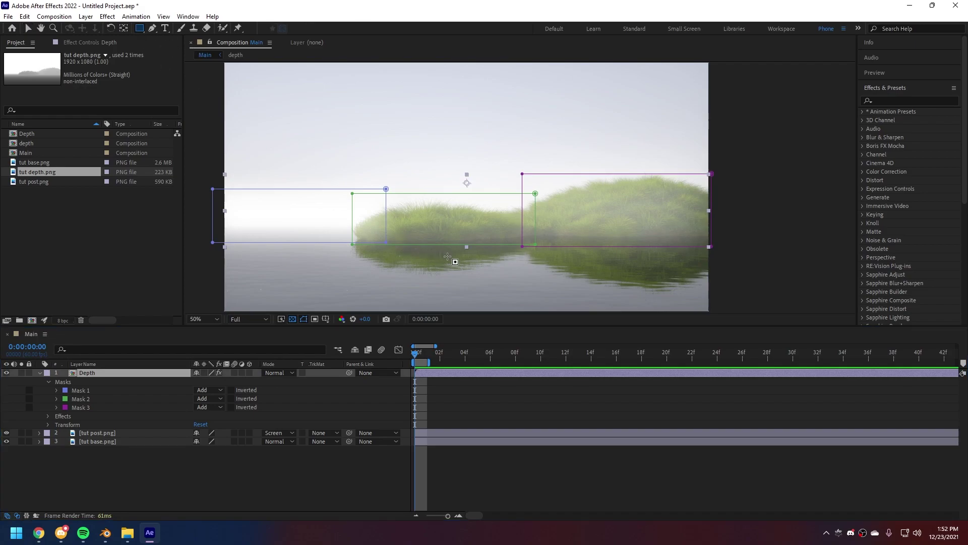
drag(486, 256, 550, 295)
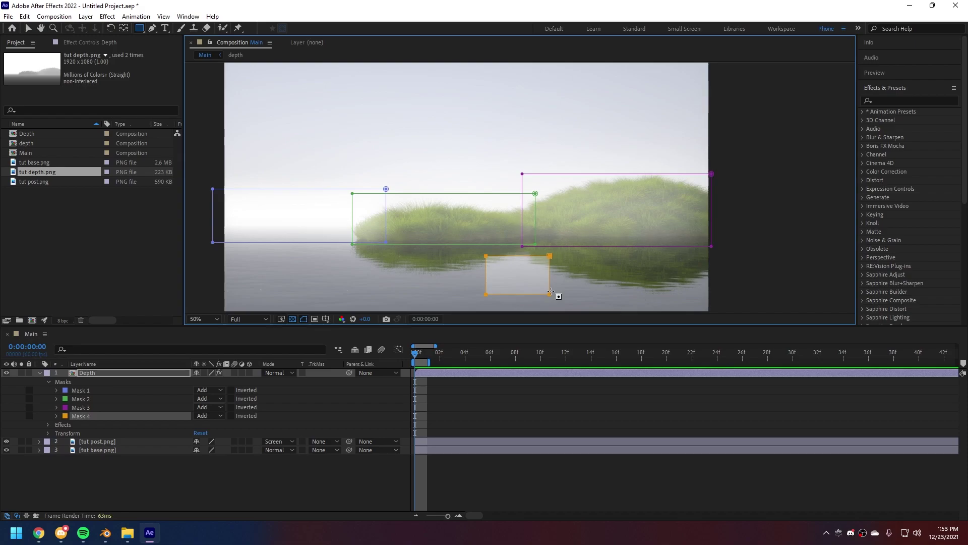
key(Delete)
click(143, 29)
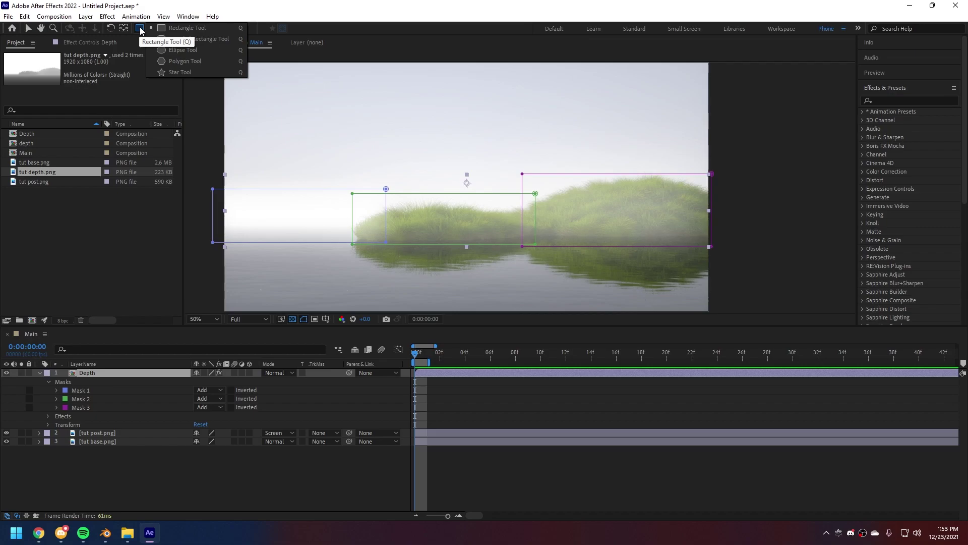
- Draw four ellipse masks, Mask 4 to Mask 7, over the island's reflection on the water
click(190, 51)
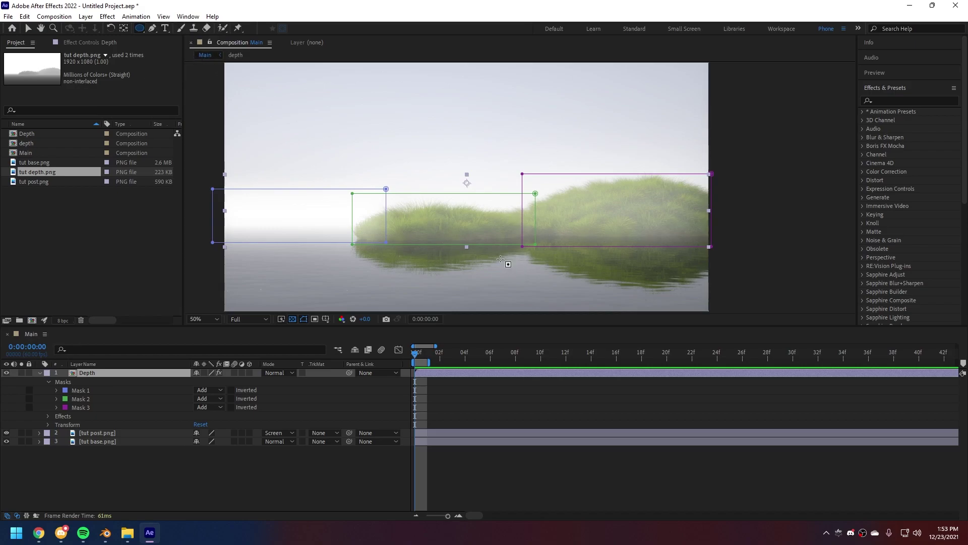
mouse_move(496, 255)
mouse_down()
mouse_move(543, 302)
mouse_move(572, 279)
mouse_up()
drag(425, 248, 511, 268)
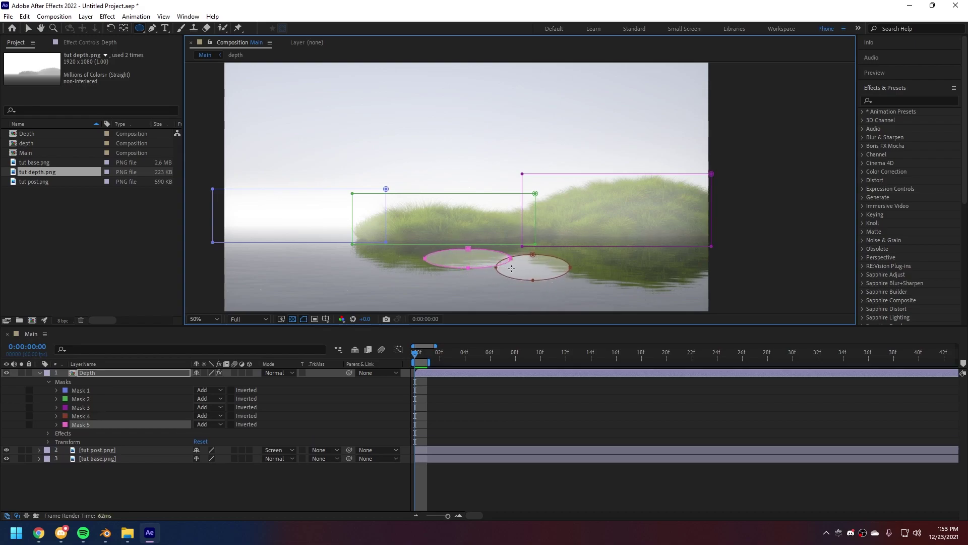
drag(583, 240, 664, 264)
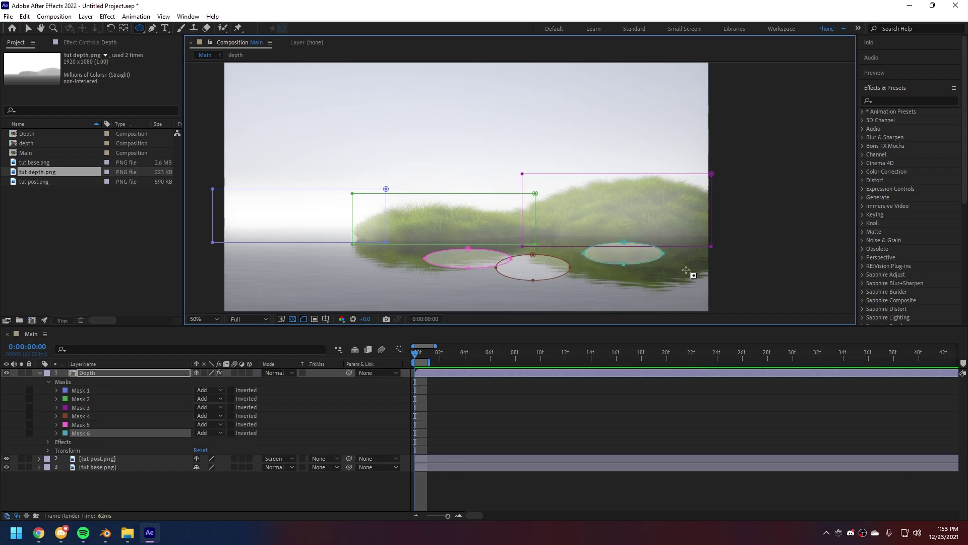
click(683, 267)
drag(647, 271, 631, 270)
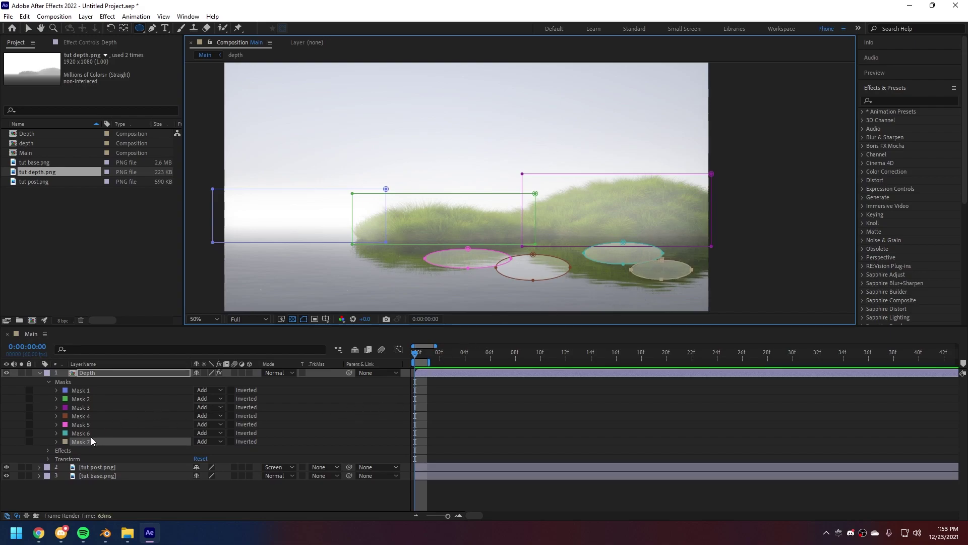
- Feather Masks 4 to 7 together to 90 px, then collapse them and preview the result
shift+click(83, 416)
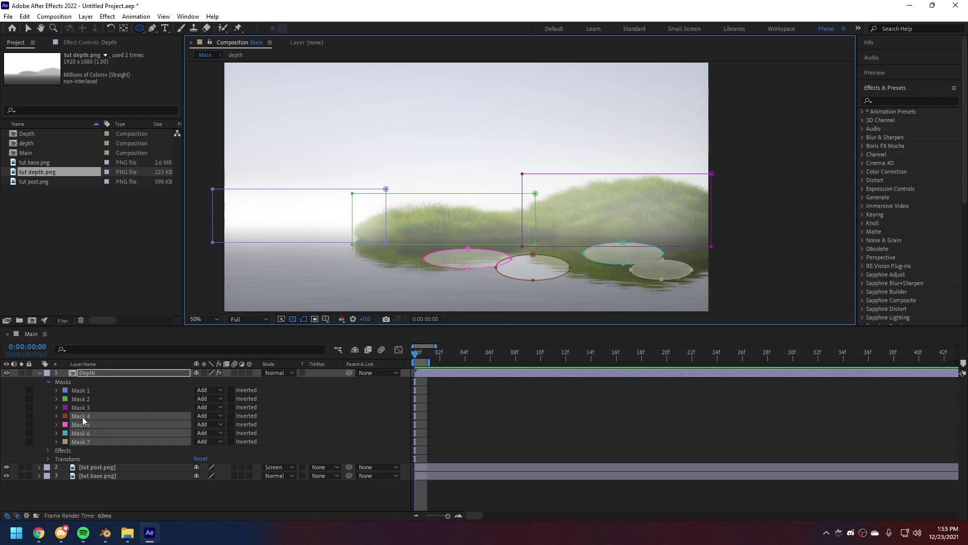
click(56, 441)
scroll(53, 441, down, 3)
drag(212, 447, 280, 452)
click(57, 386)
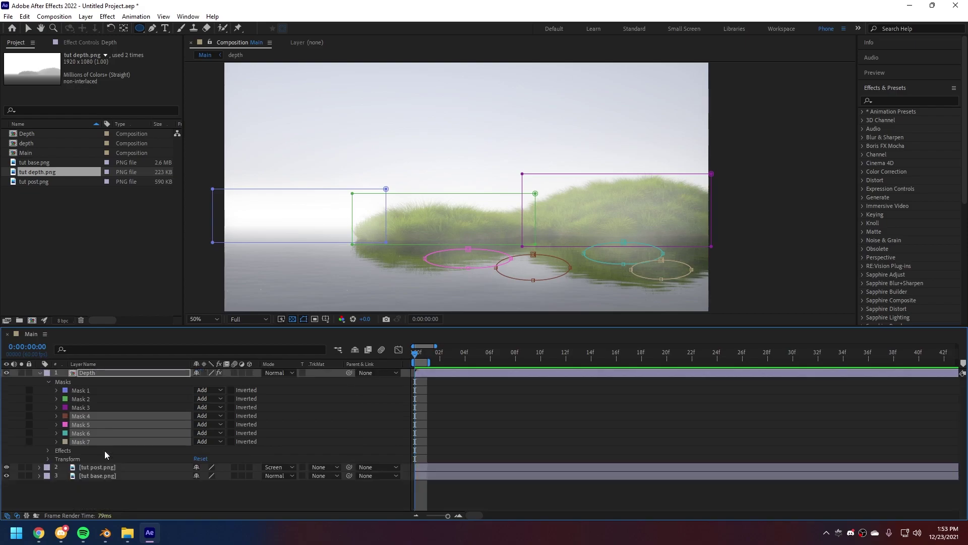
click(165, 489)
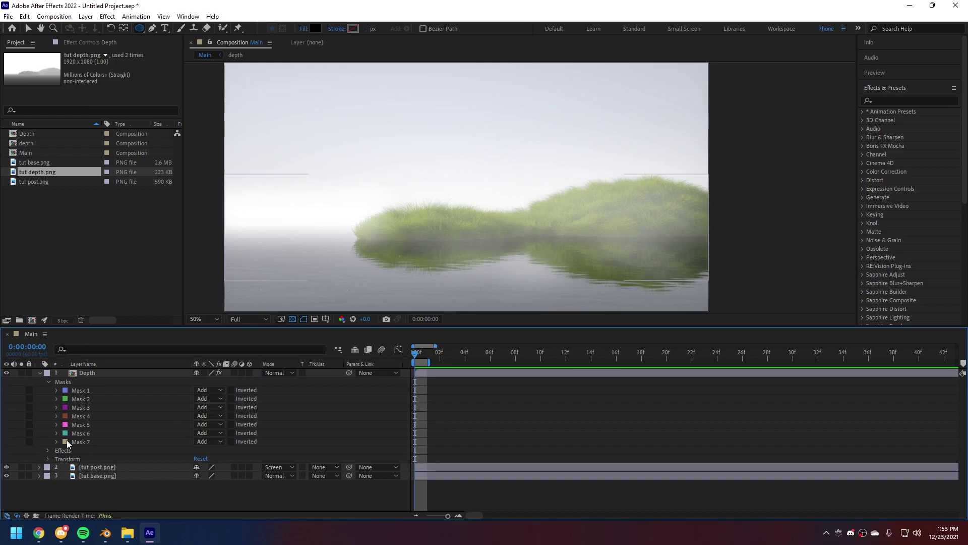
- Lower Mask 3's opacity to 74% and deselect the layer to view the composite
click(81, 407)
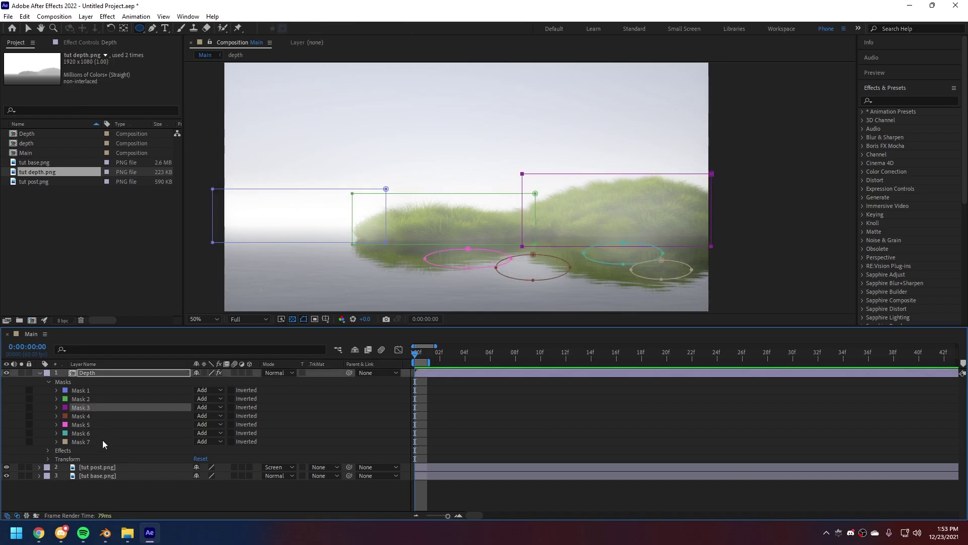
click(57, 407)
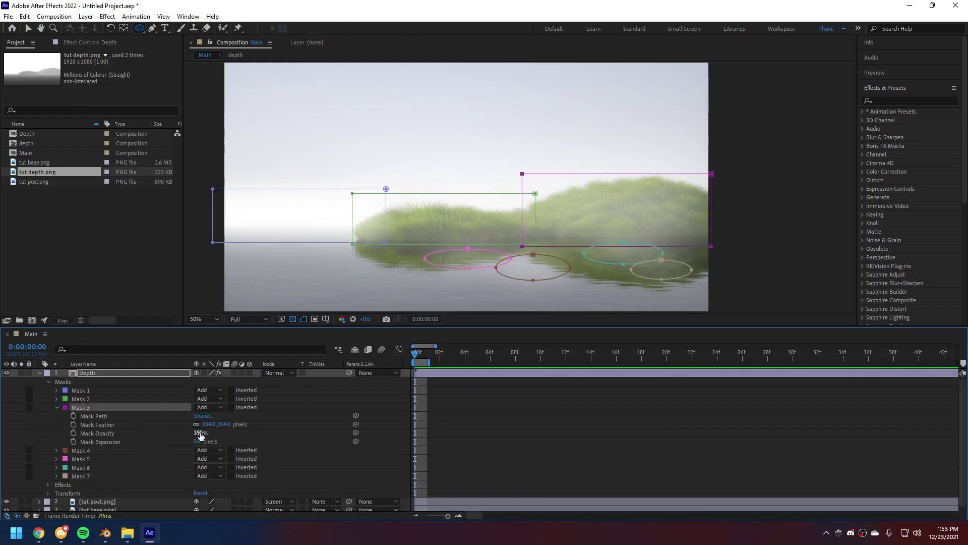
drag(198, 432, 198, 433)
key(v)
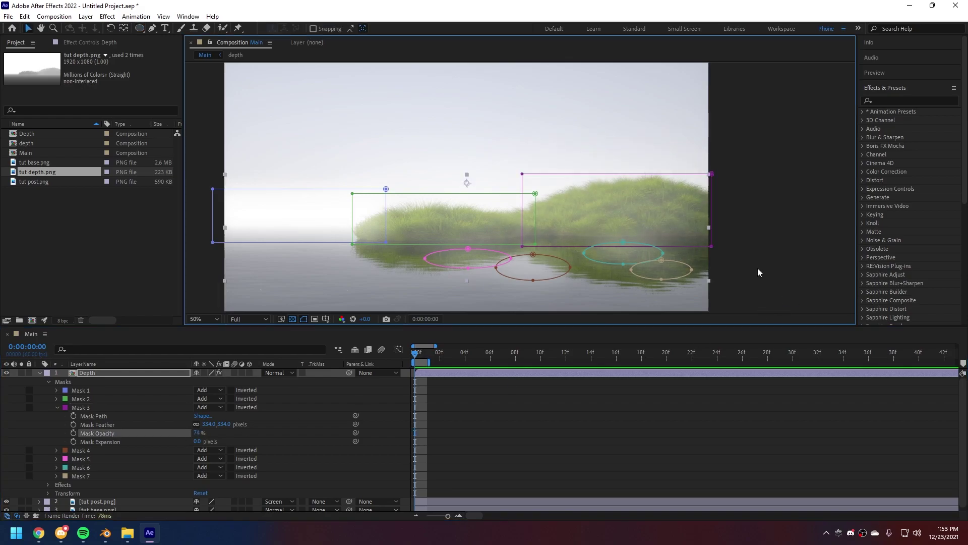
click(757, 268)
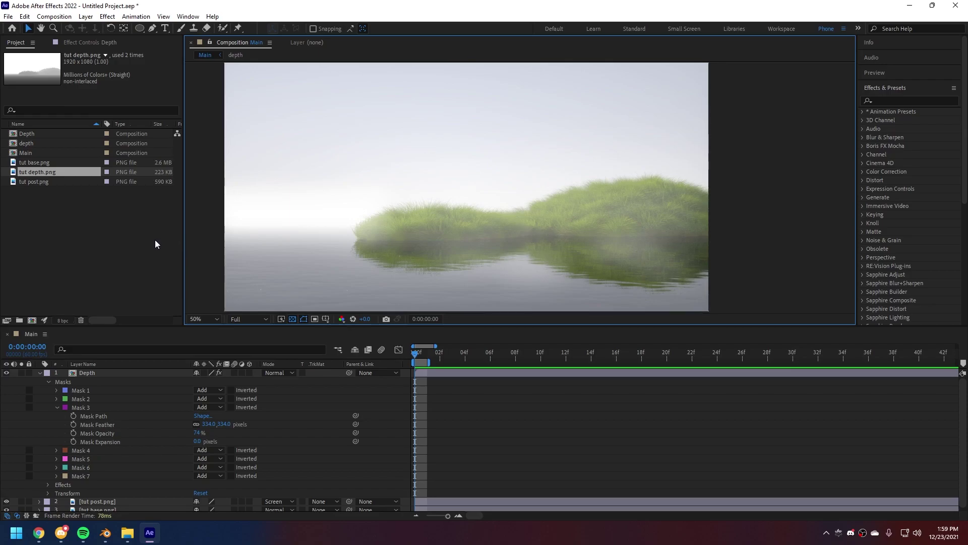
- Collapse the Depth layer and add the Main composition to the Adobe Media Encoder queue
click(39, 373)
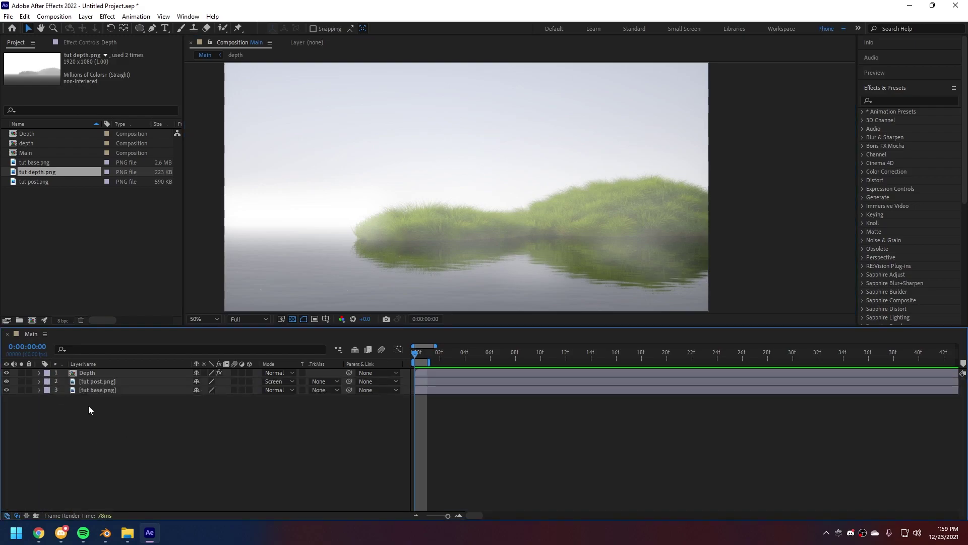
click(30, 154)
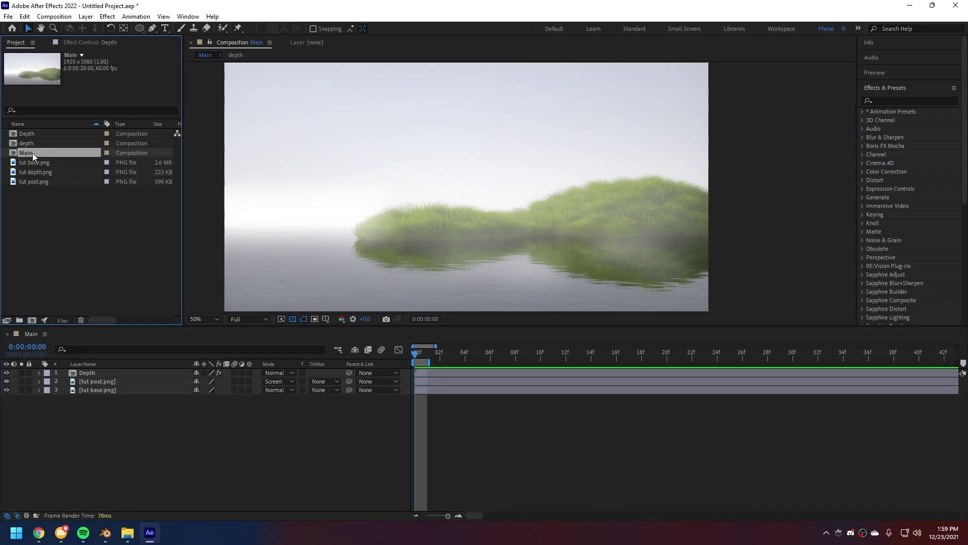
click(59, 19)
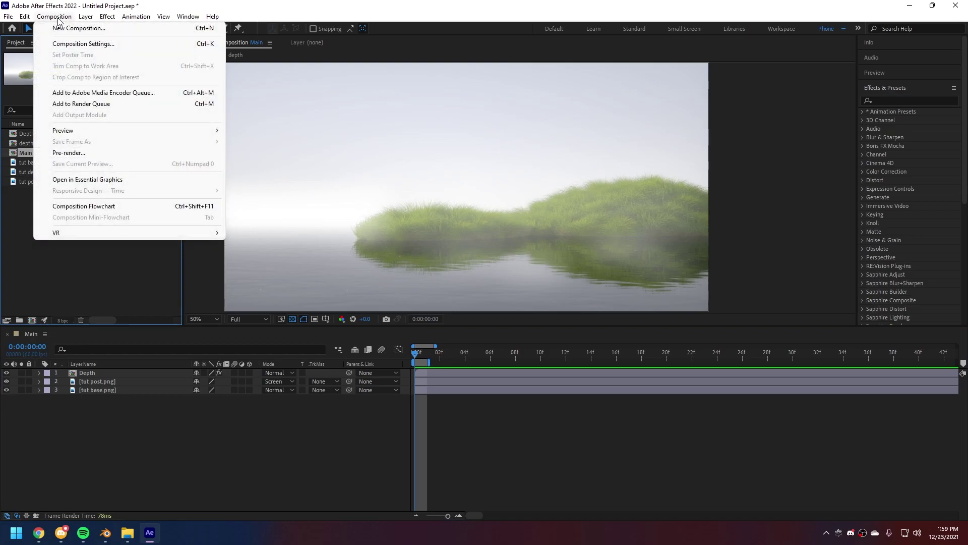
click(70, 95)
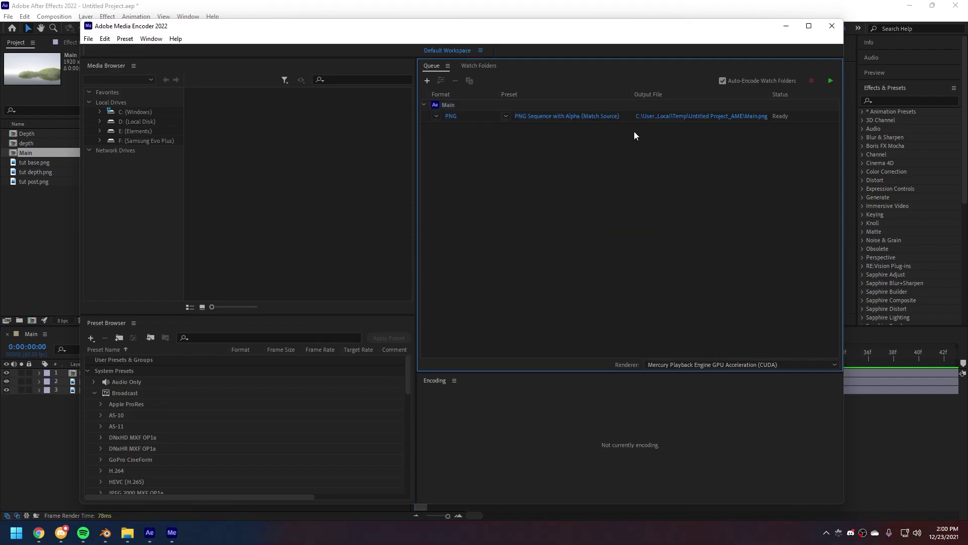
- Keep the job's output format as PNG after trying H.264, leaving export settings and save location unchanged
click(436, 114)
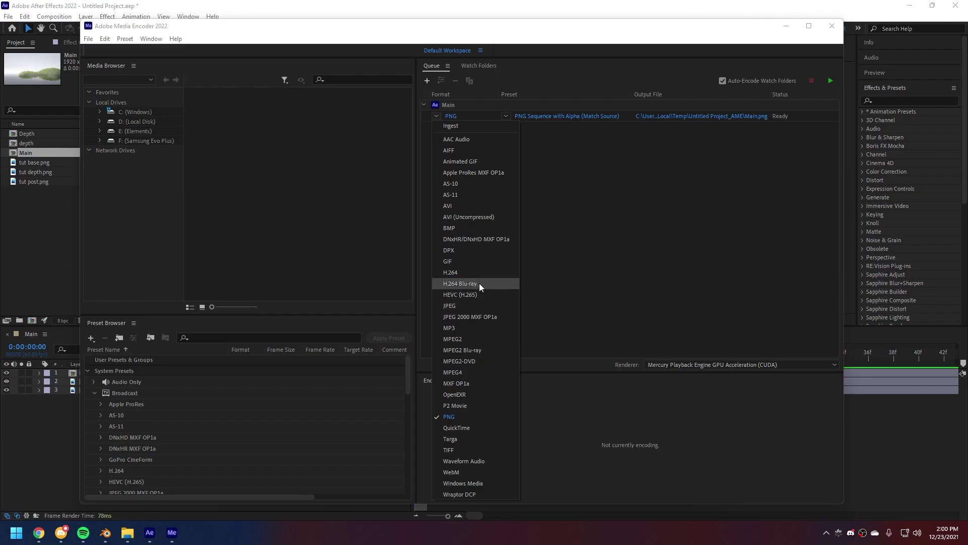
click(469, 273)
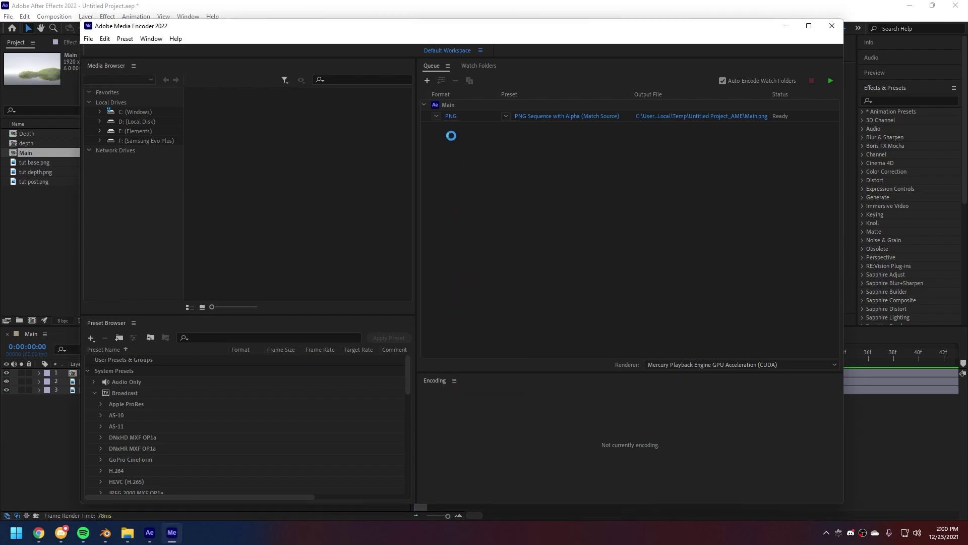
click(436, 116)
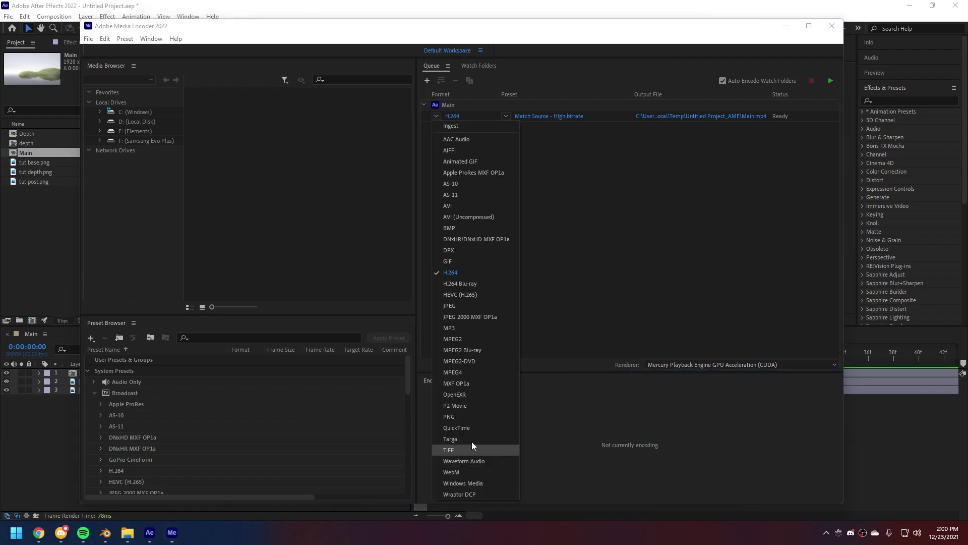
click(466, 417)
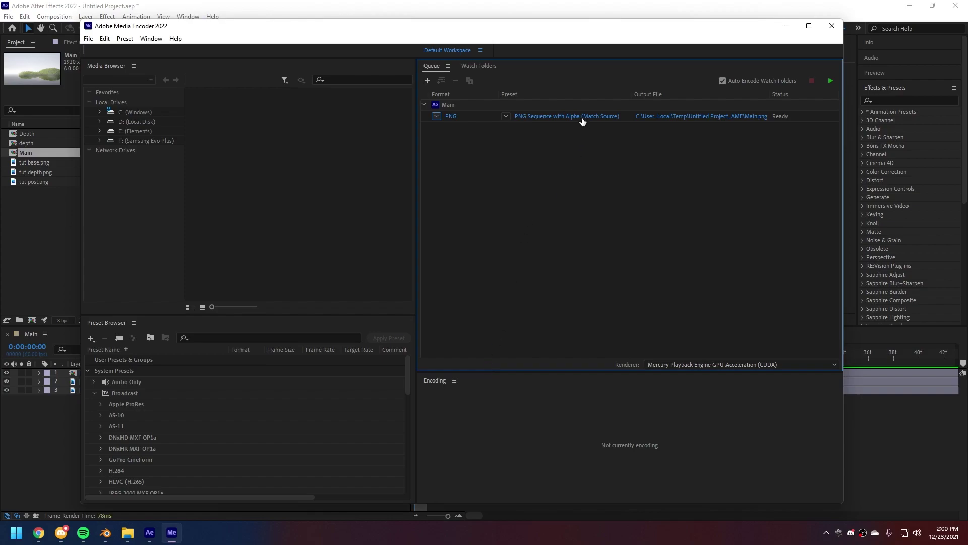
click(553, 117)
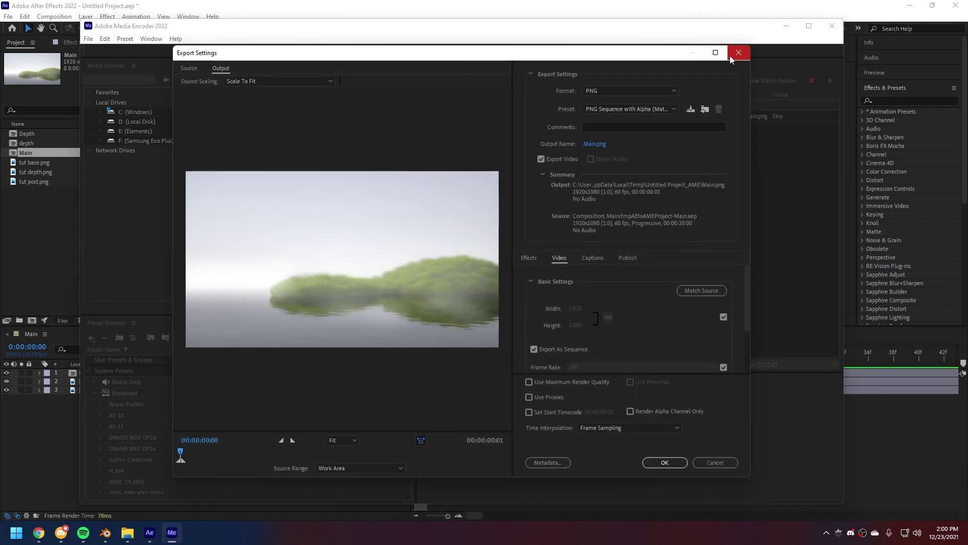
click(730, 56)
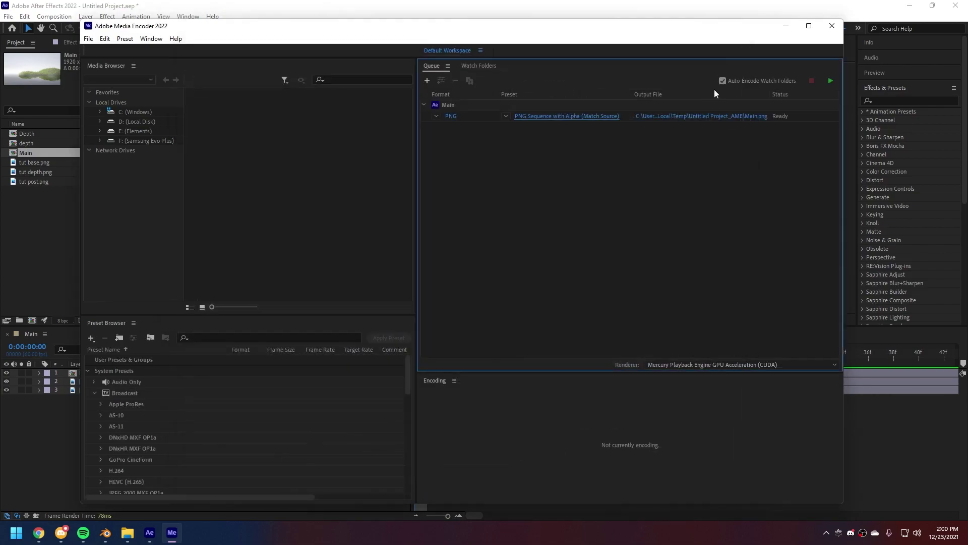
click(689, 117)
key(Escape)
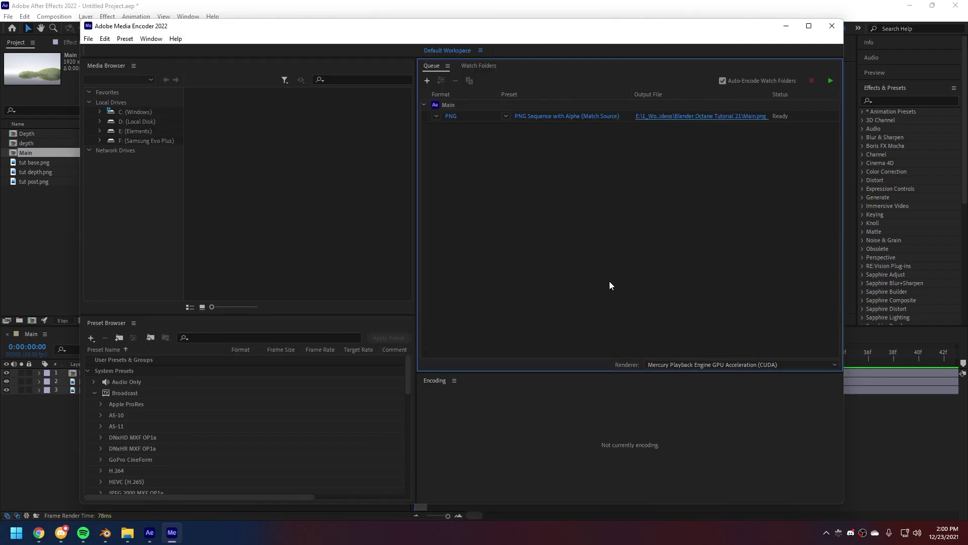
- Render the queue and open the resulting Main0.png from its folder
click(831, 81)
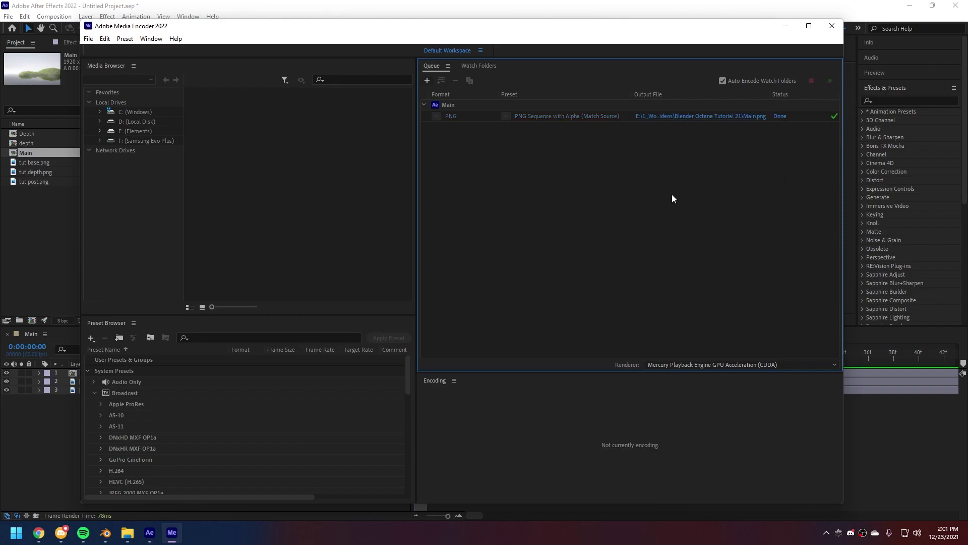
click(660, 117)
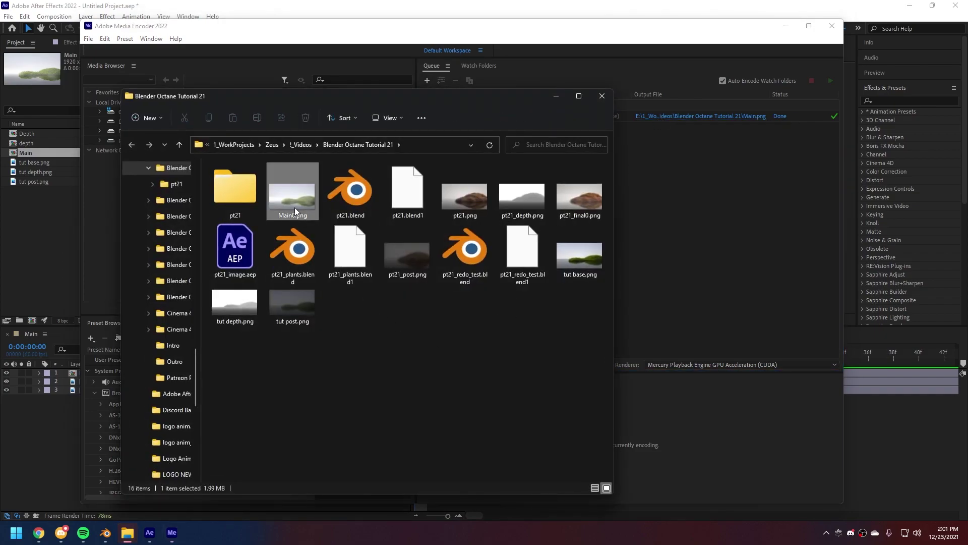
double_click(294, 207)
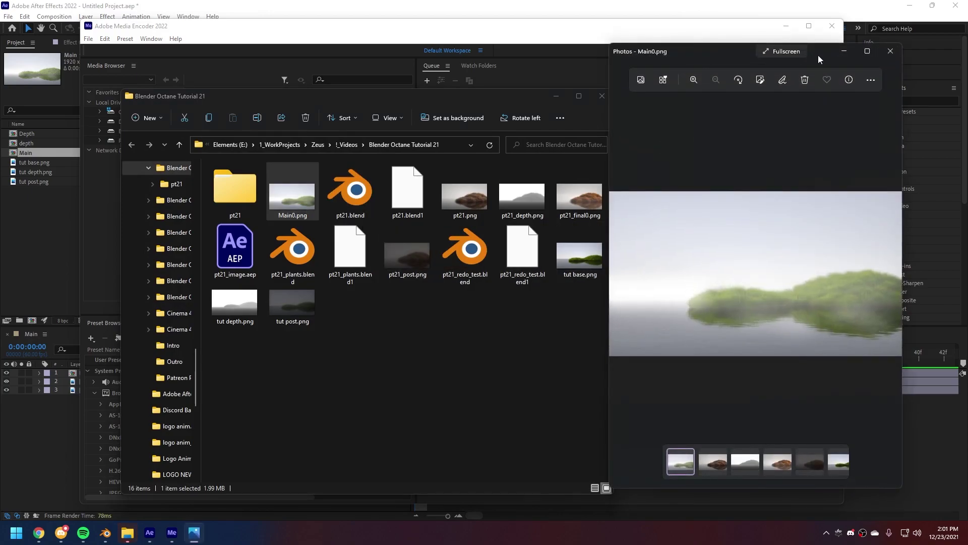
- Move the Photos window showing Main0.png to near the centre of the screen
drag(818, 55, 620, 53)
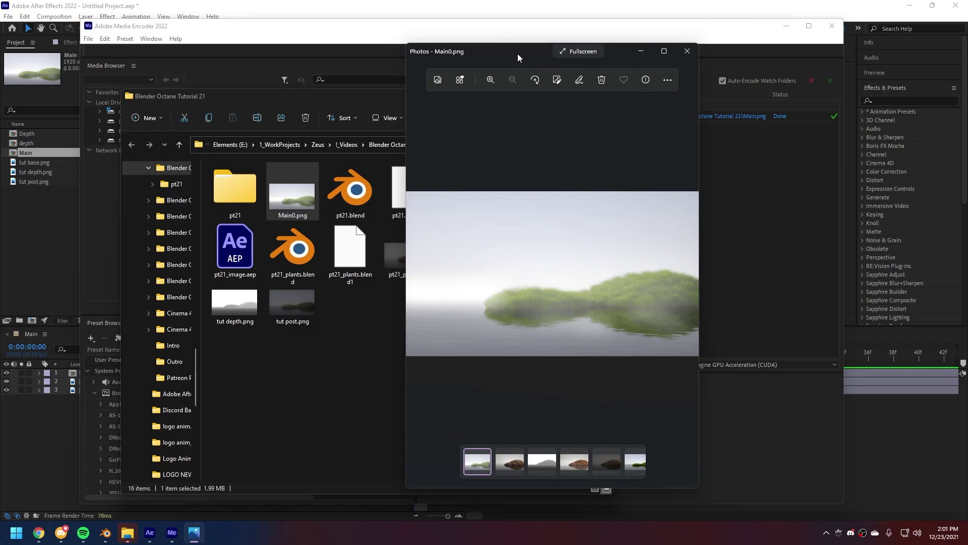
drag(517, 54, 495, 62)
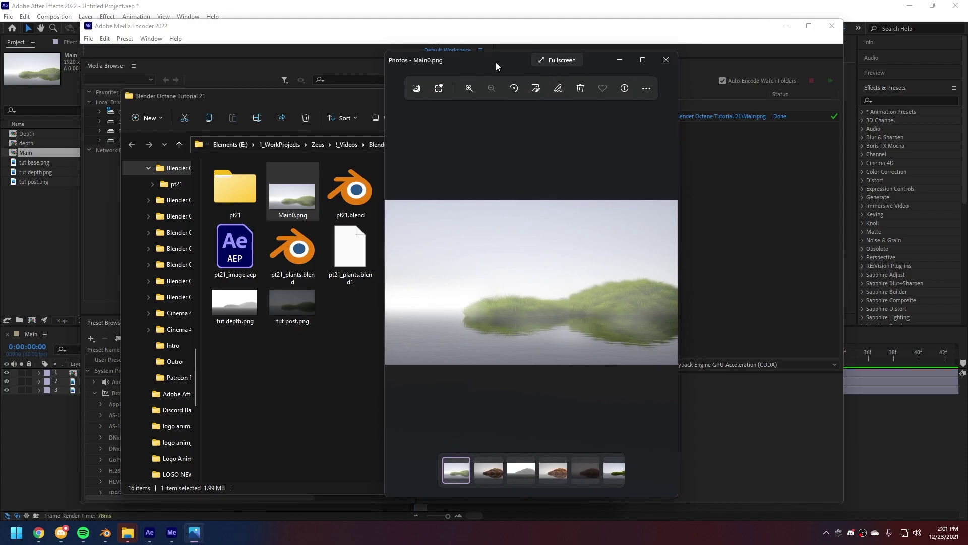